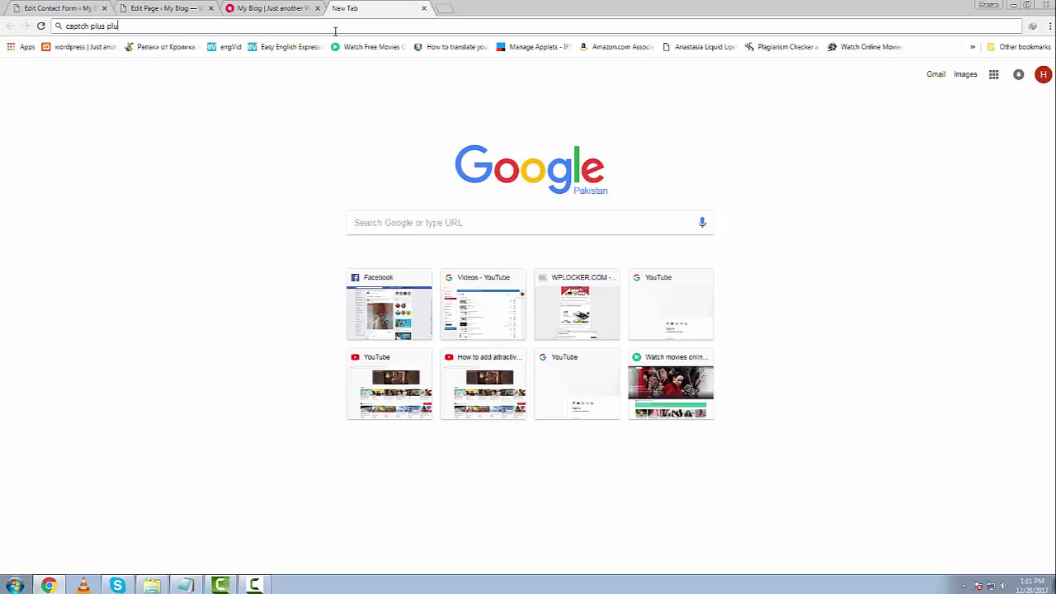
# Step: Search the web for "captcha plus plus" and open the CodeCanyon Captcha Plus by bestwebsoft page in a new tab
pyautogui.write('s')
pyautogui.press('Return')
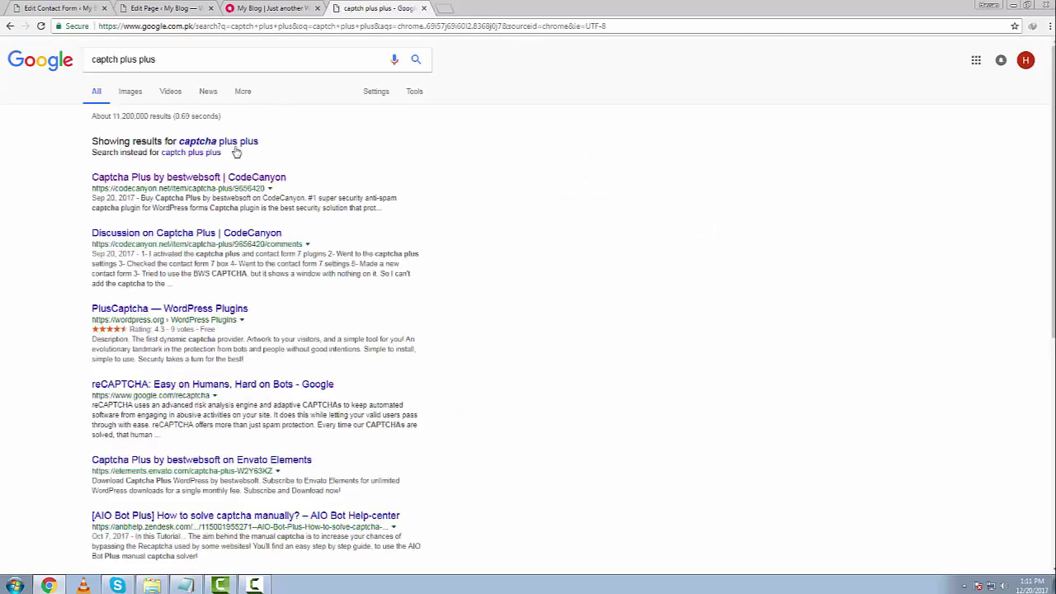
pyautogui.click(222, 142)
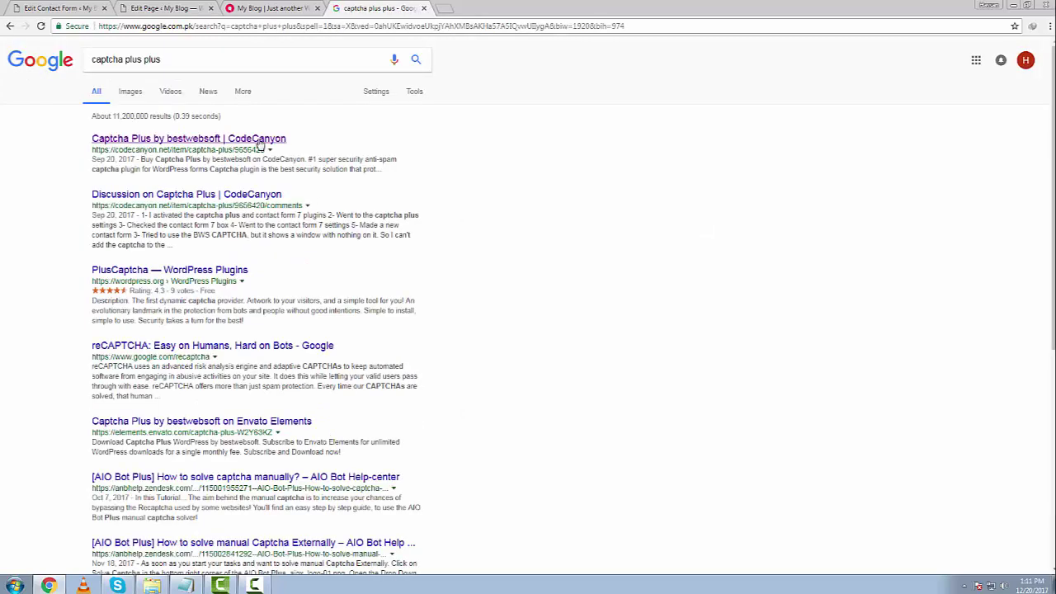
pyautogui.rightClick(259, 145)
pyautogui.click(313, 149)
pyautogui.click(487, 8)
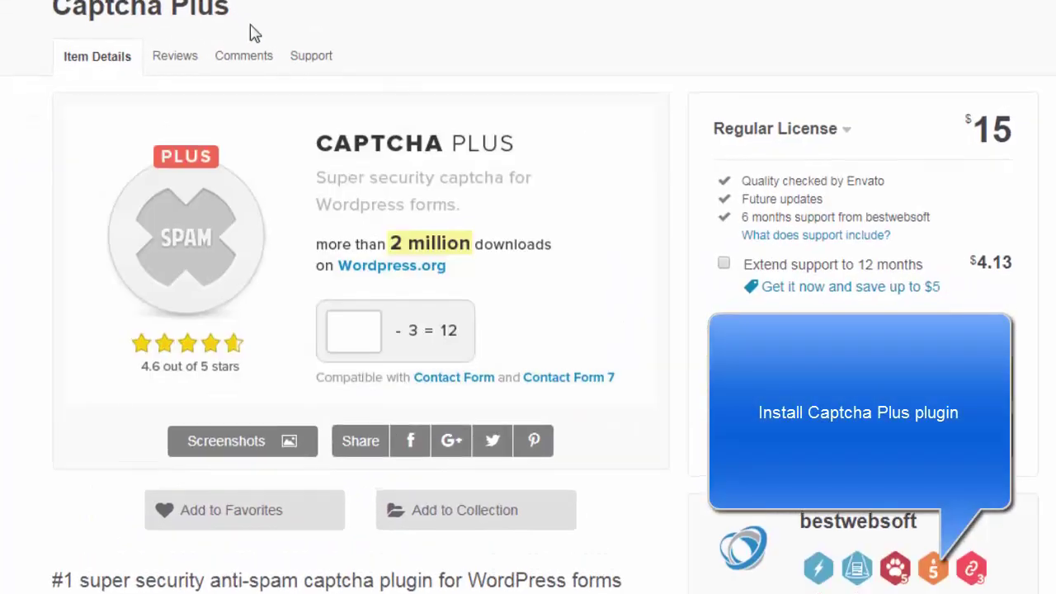
# Step: In the WordPress admin, upload the captcha-plus ZIP archive from the captchaplus50 folder as a new plugin and start its installation
pyautogui.moveTo(248, 4); pyautogui.dragTo(52, 7)
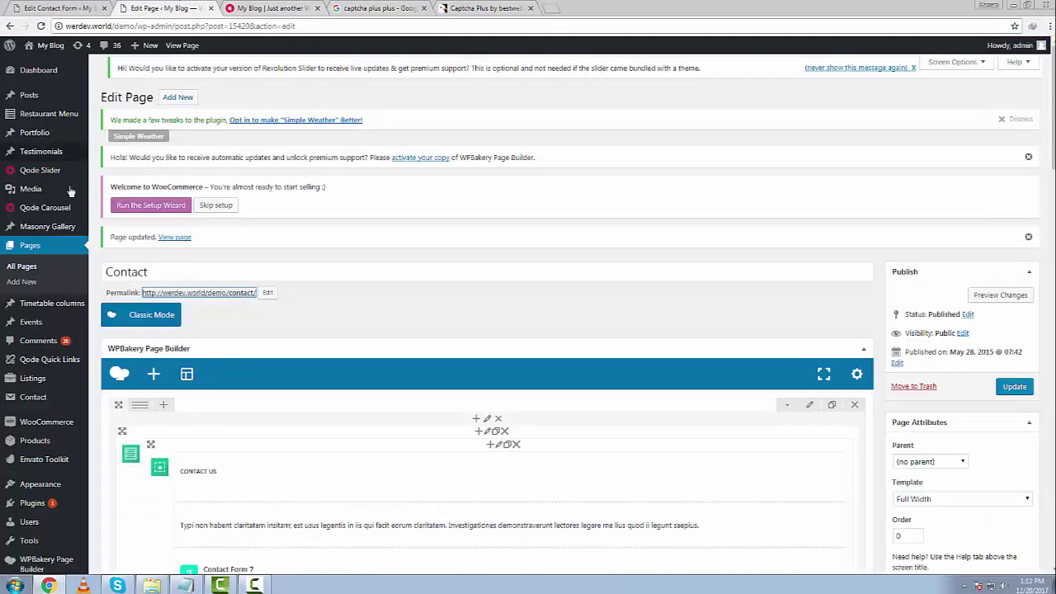
pyautogui.click(115, 504)
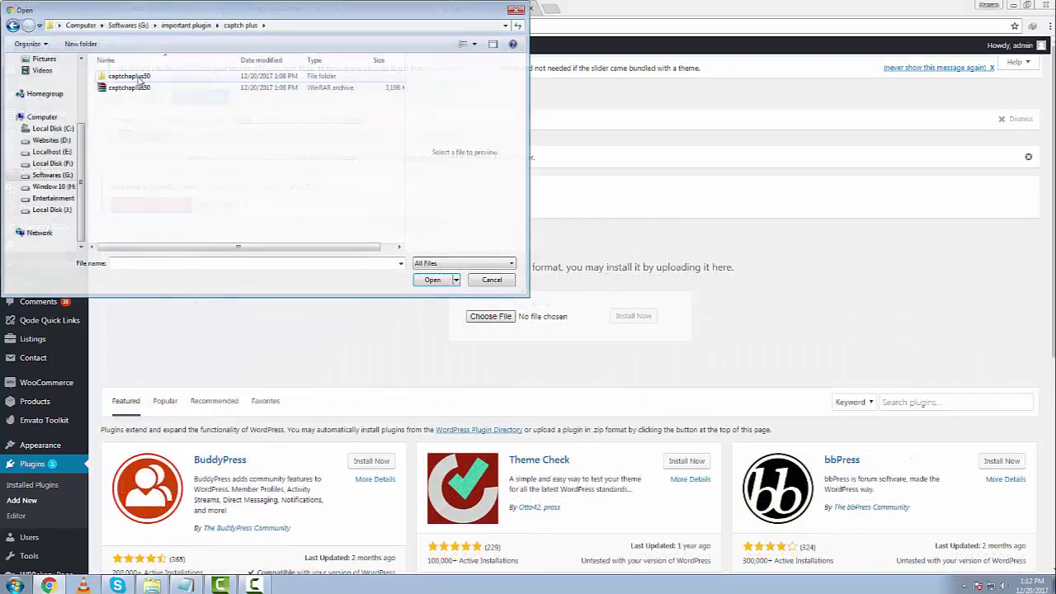
pyautogui.doubleClick(138, 77)
pyautogui.click(132, 88)
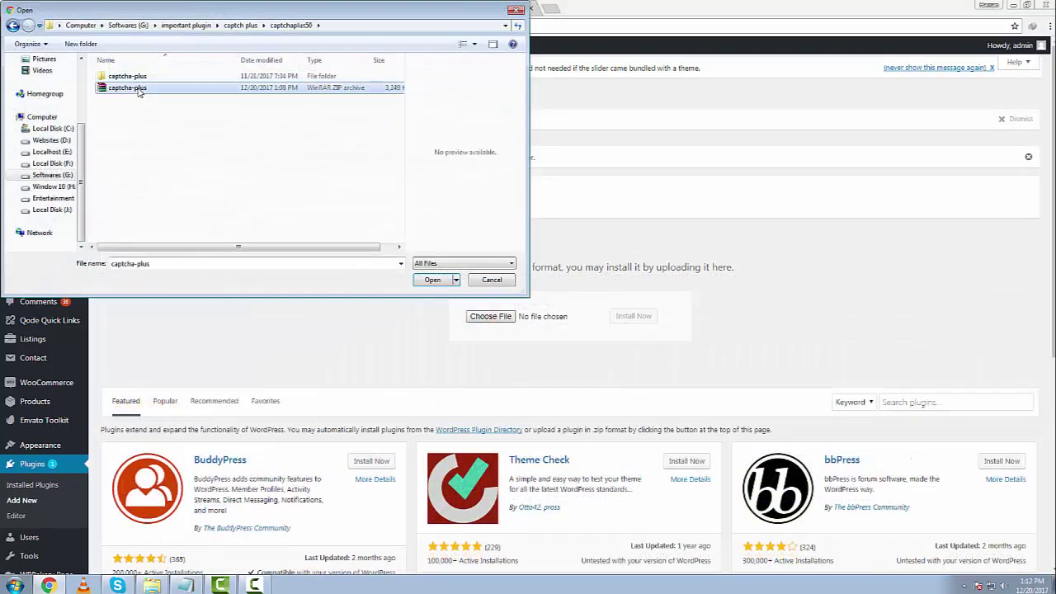
pyautogui.click(432, 279)
pyautogui.click(626, 317)
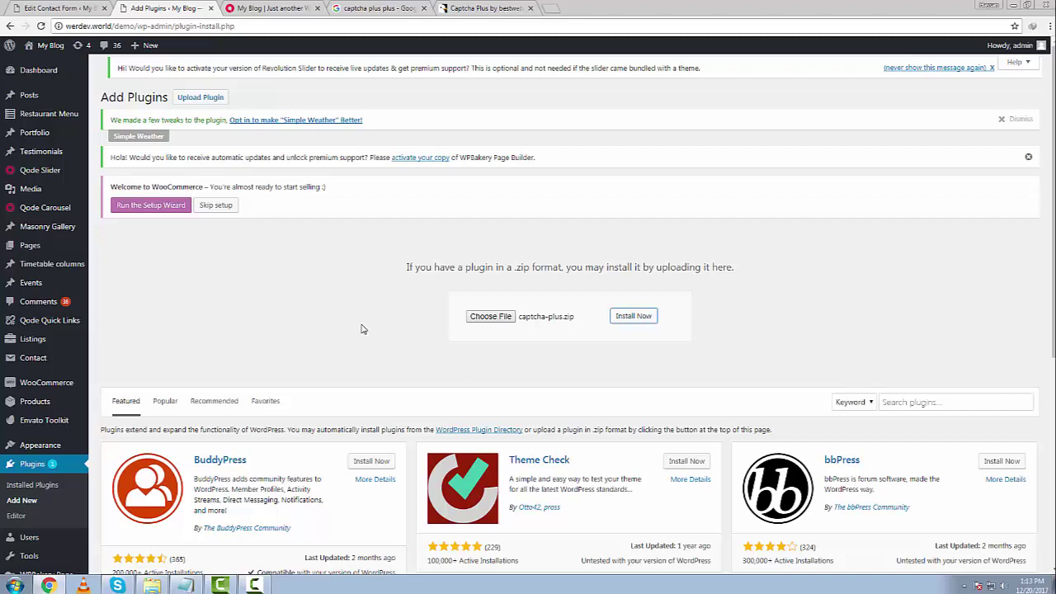
# Step: Choose captcha-plus.zip again as the plugin upload, then install and activate it
pyautogui.scroll(-3, 350, 363)
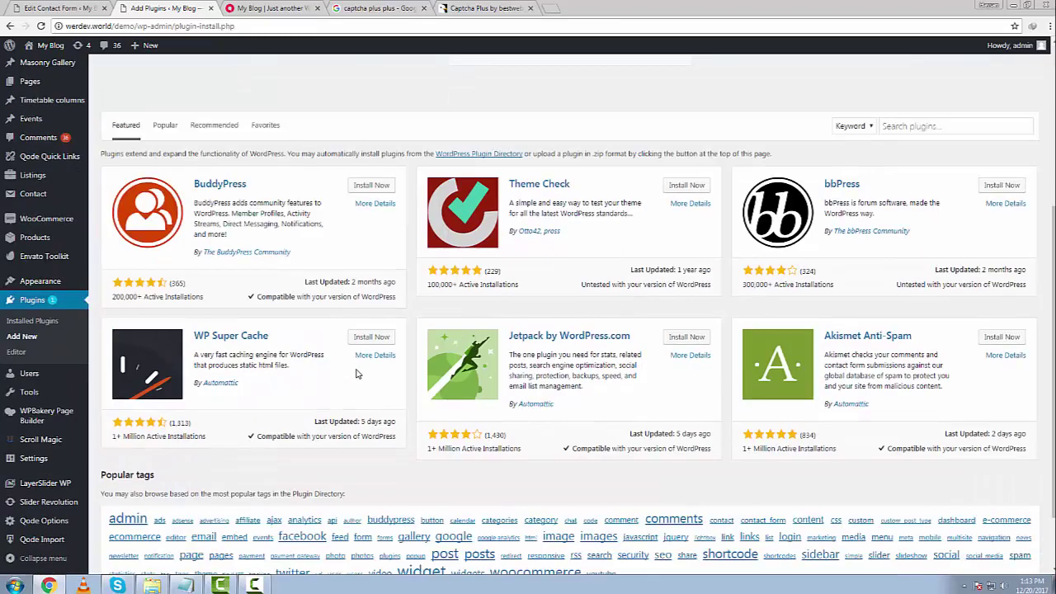
pyautogui.scroll(3, 357, 375)
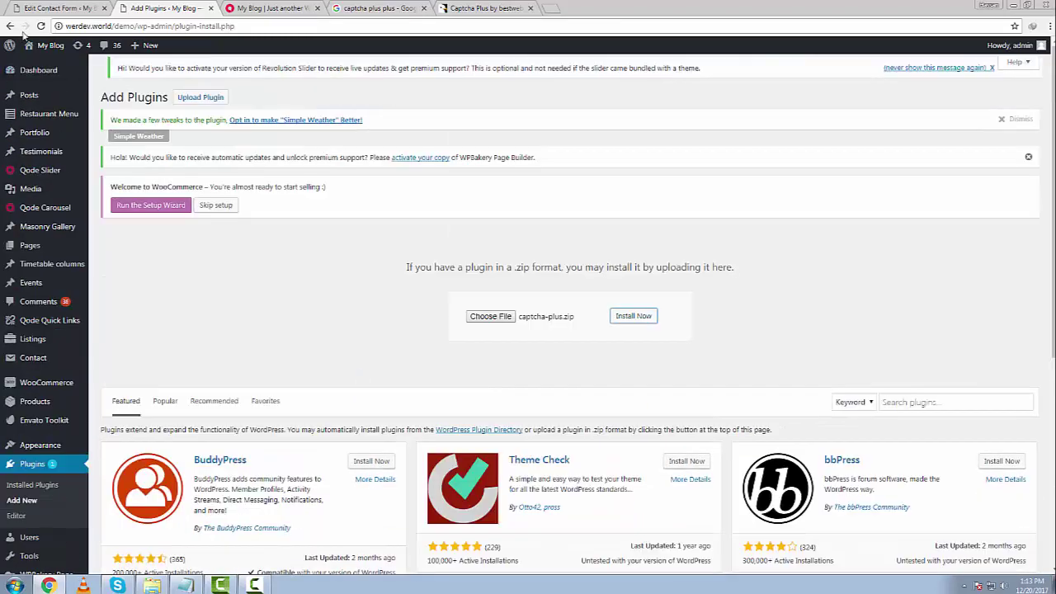
pyautogui.click(501, 318)
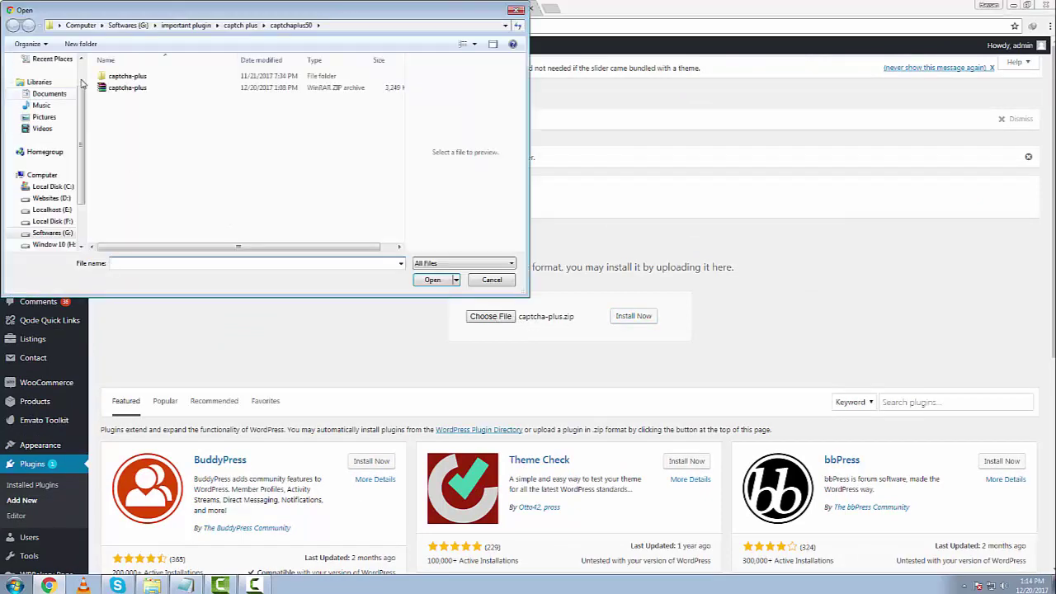
pyautogui.click(127, 88)
pyautogui.click(427, 280)
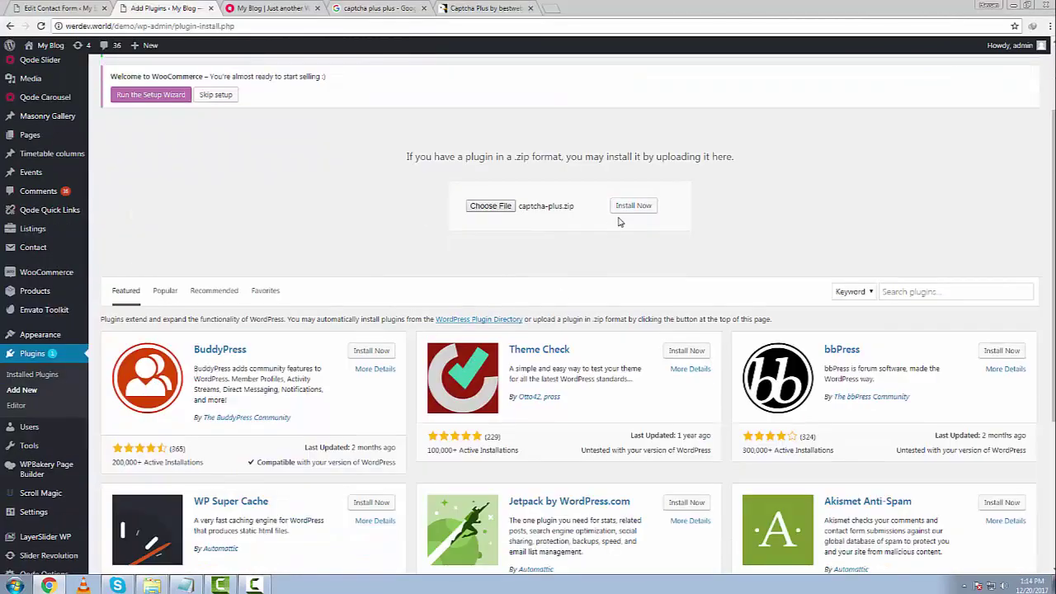
pyautogui.click(633, 316)
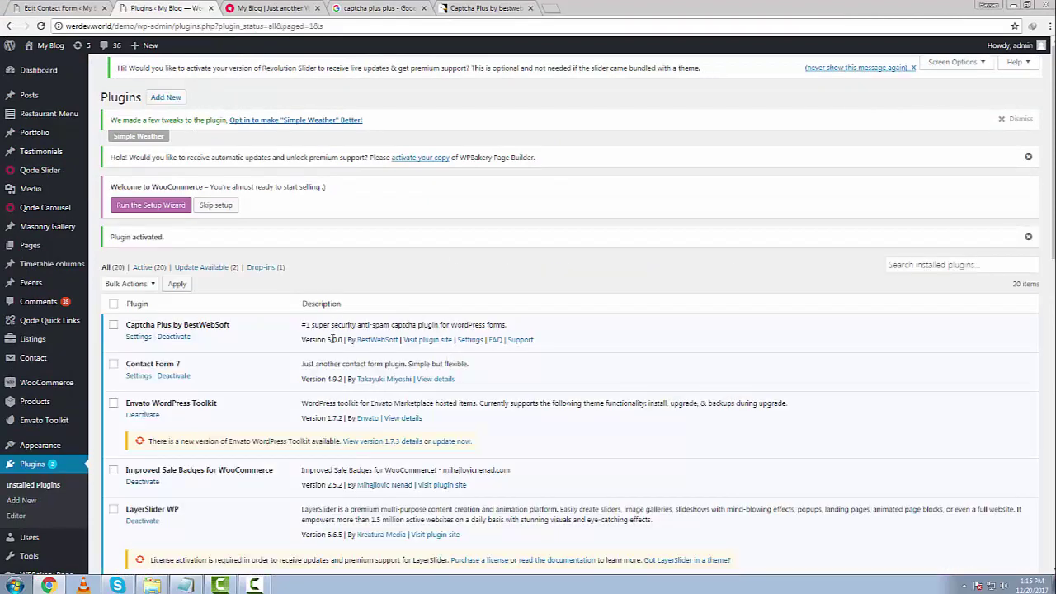
# Step: Look through the list of installed plugins from Captcha Plus by BestWebSoft down to WPBakery Page Builder
pyautogui.scroll(-3, 332, 344)
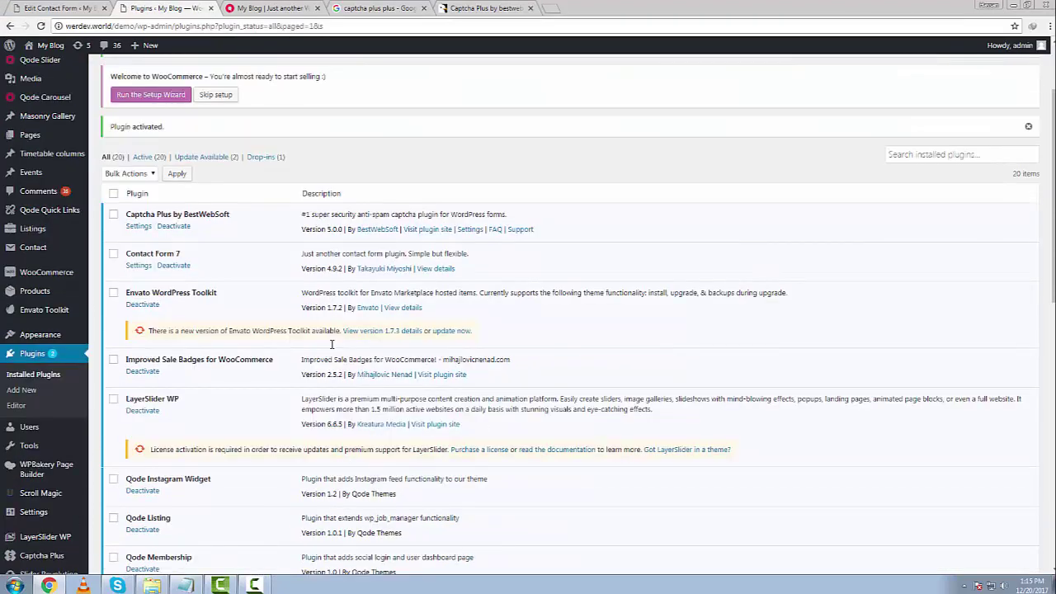
pyautogui.scroll(3, 325, 363)
pyautogui.scroll(-5, 313, 372)
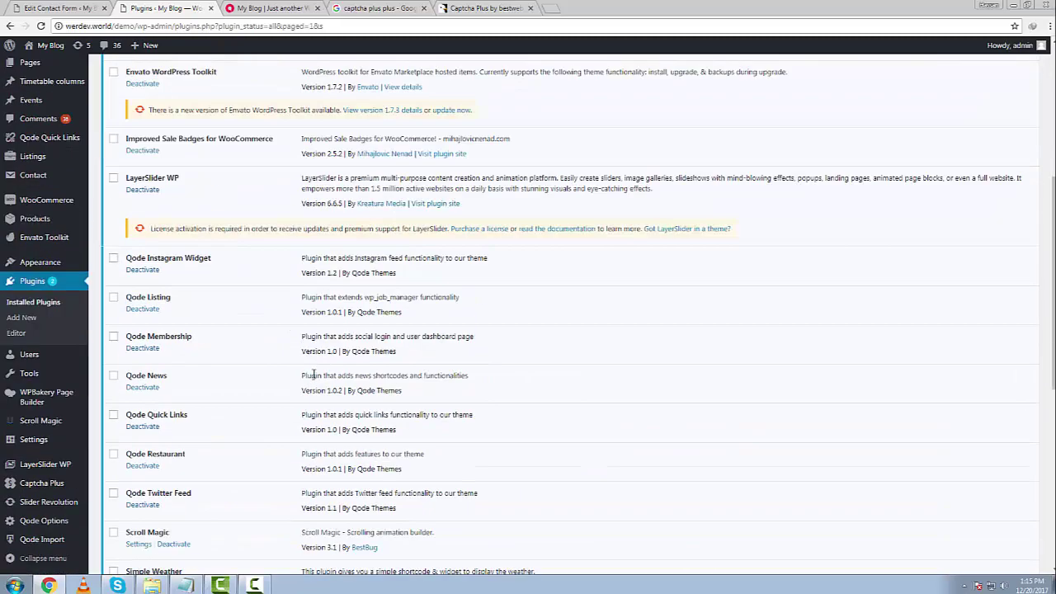
pyautogui.scroll(4, 310, 372)
pyautogui.scroll(-5, 317, 396)
pyautogui.scroll(-1, 321, 425)
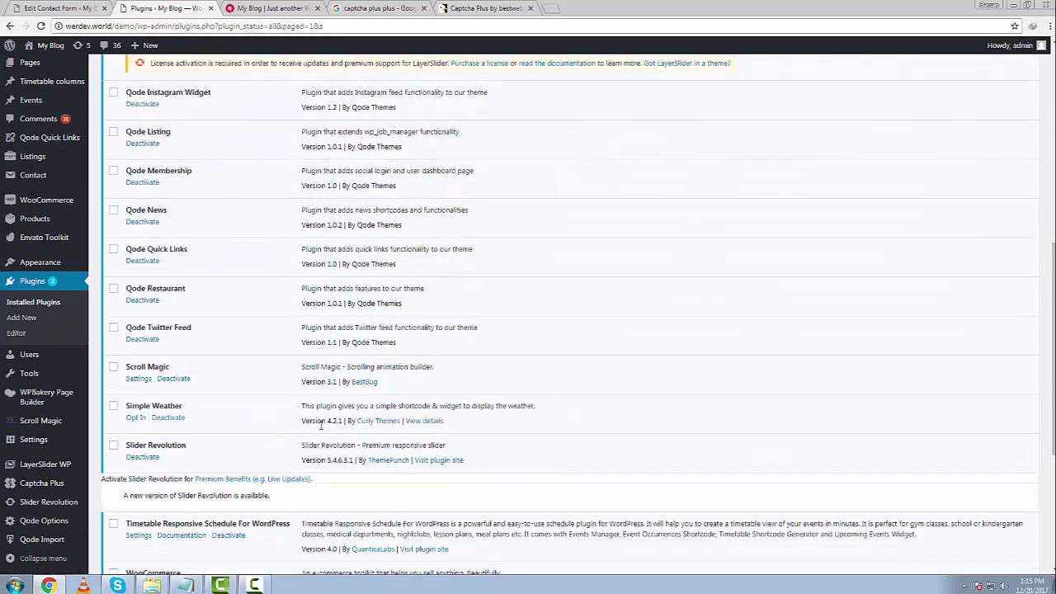
pyautogui.scroll(-5, 321, 425)
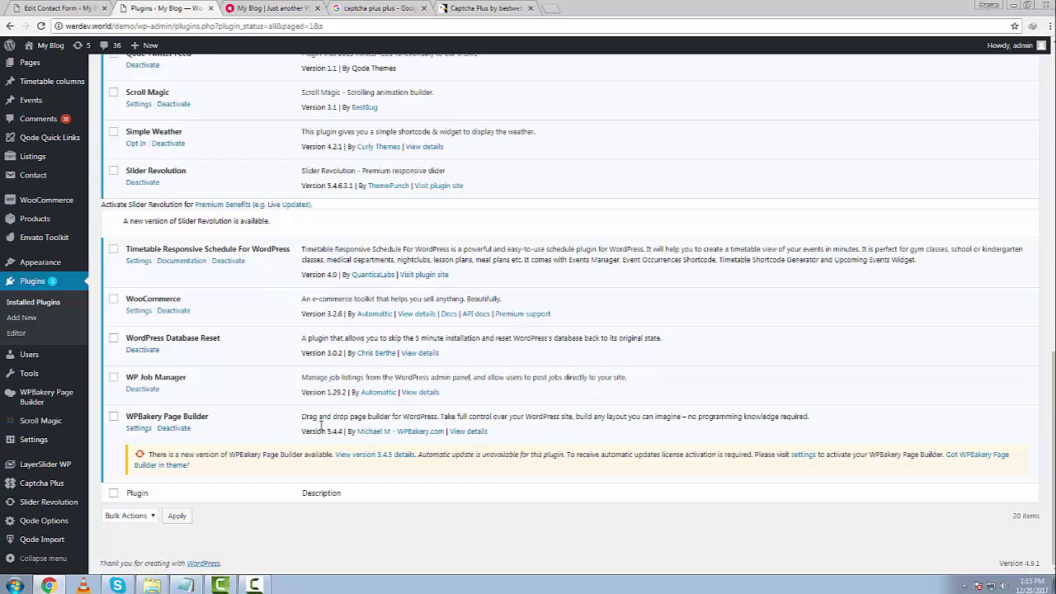
pyautogui.scroll(3, 321, 428)
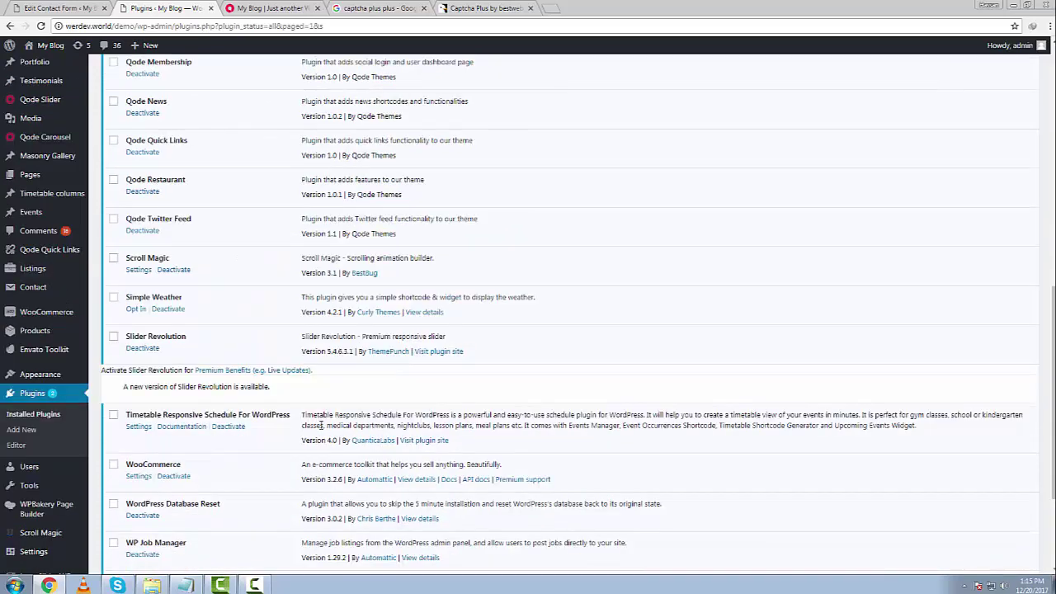
pyautogui.scroll(7, 321, 425)
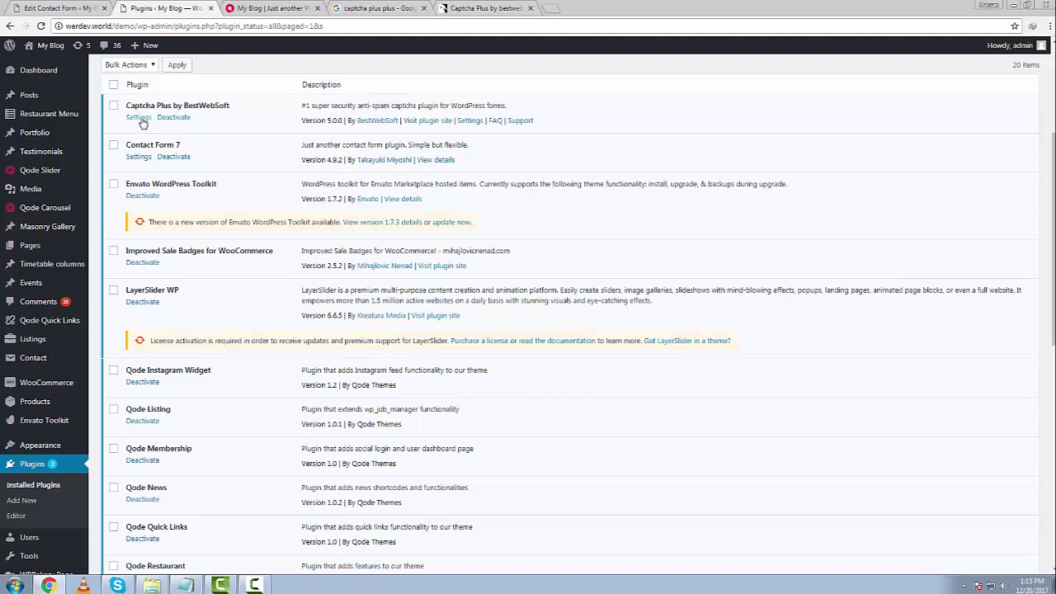
# Step: Open the Captcha Plus settings and enable the captcha for the external plugin Contact Form 7
pyautogui.click(139, 117)
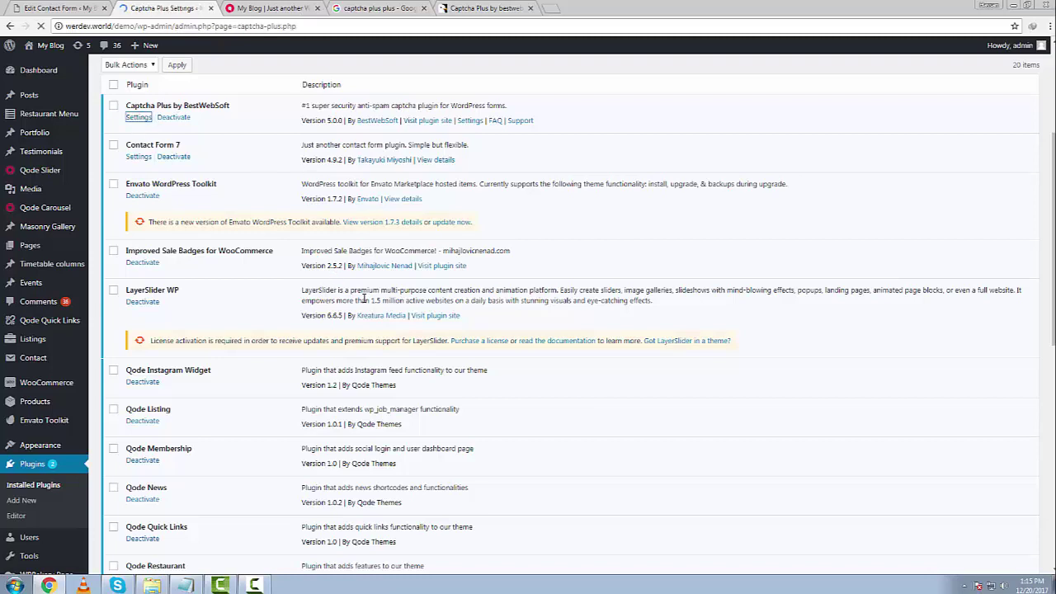
pyautogui.scroll(-2, 366, 210)
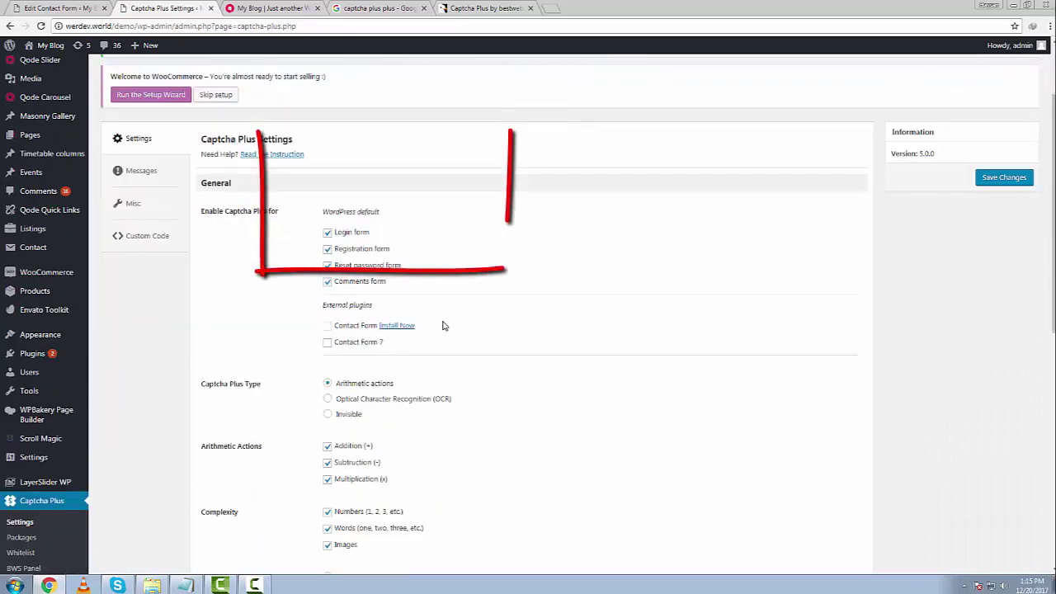
pyautogui.moveTo(393, 196); pyautogui.dragTo(347, 196)
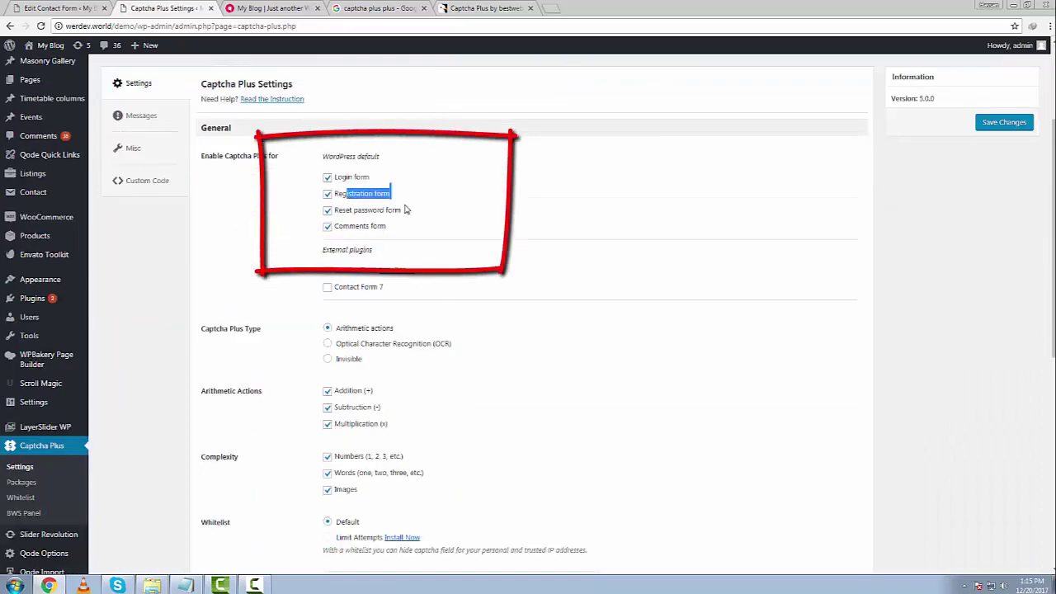
pyautogui.click(326, 289)
# Step: Toggle Hide from Registered Users for the WordPress comments form and save the Captcha Plus settings
pyautogui.scroll(-3, 435, 341)
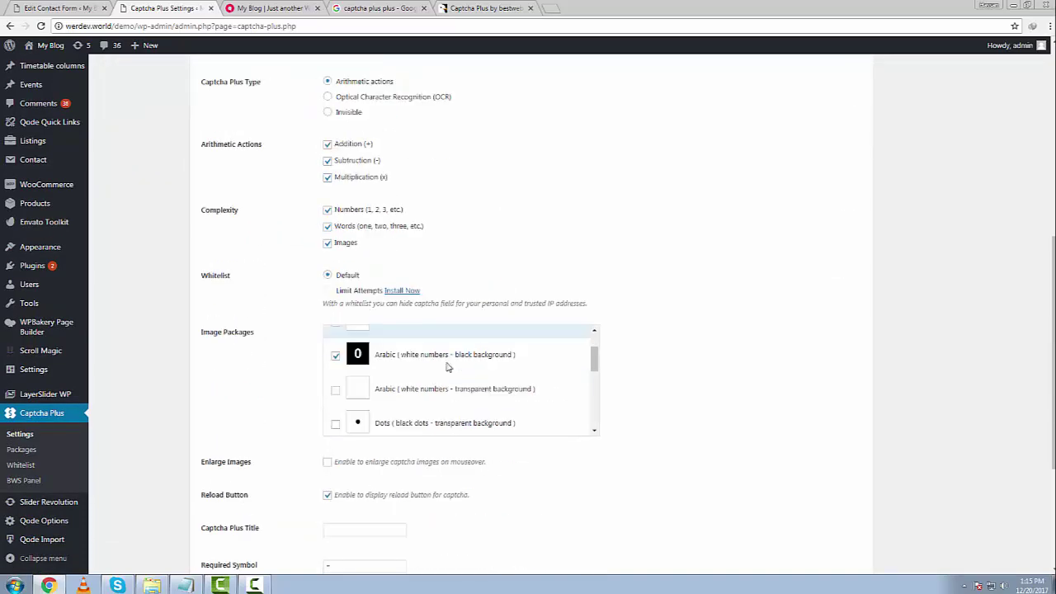
pyautogui.scroll(-1, 636, 377)
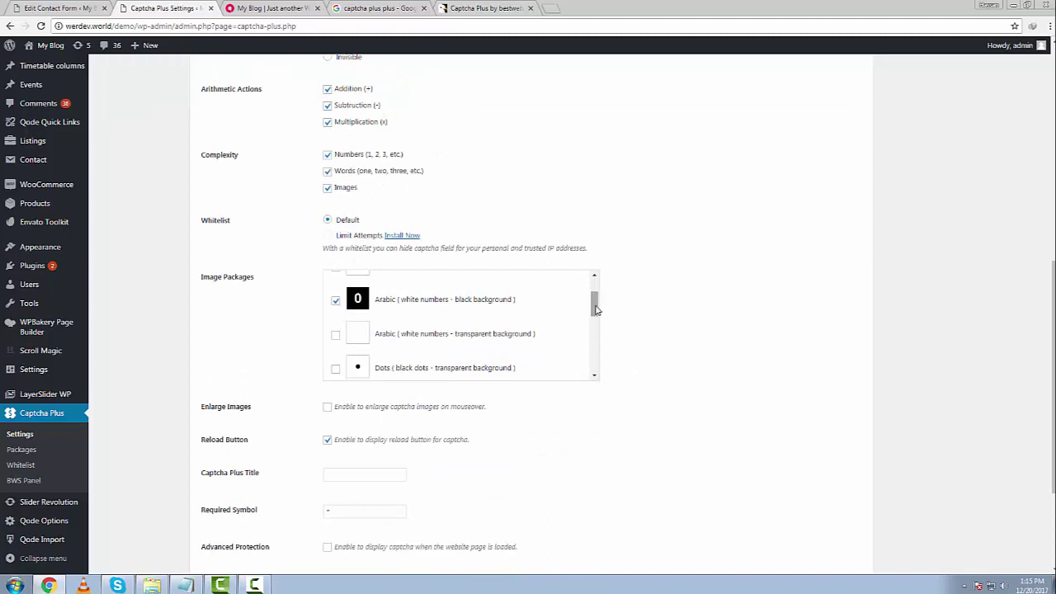
pyautogui.moveTo(596, 309)
pyautogui.mouseDown()
pyautogui.moveTo(602, 350)
pyautogui.moveTo(621, 281)
pyautogui.moveTo(611, 308)
pyautogui.mouseUp()
pyautogui.scroll(-1, 688, 344)
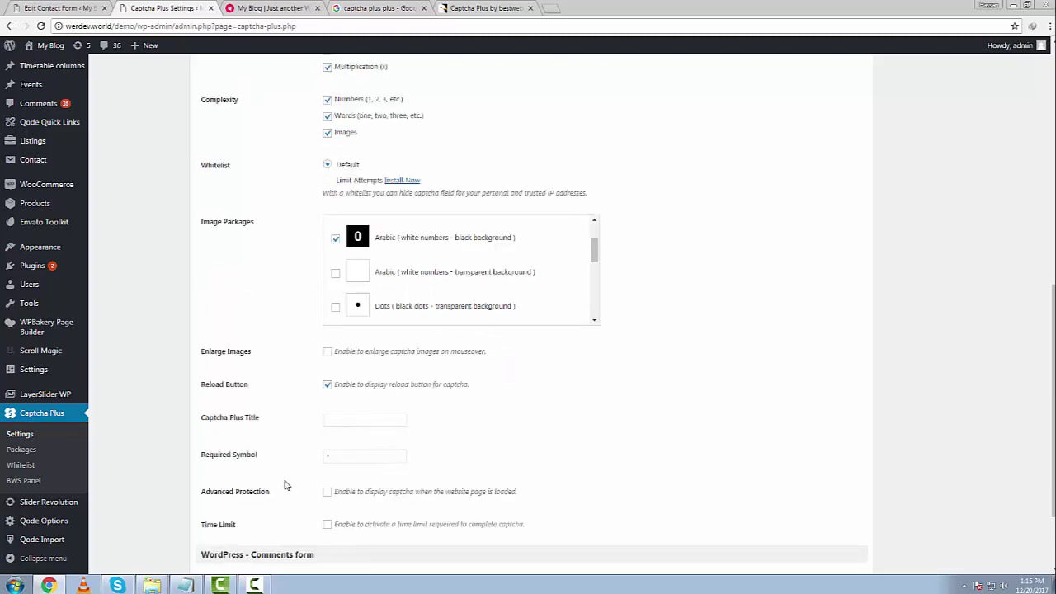
pyautogui.scroll(-2, 429, 425)
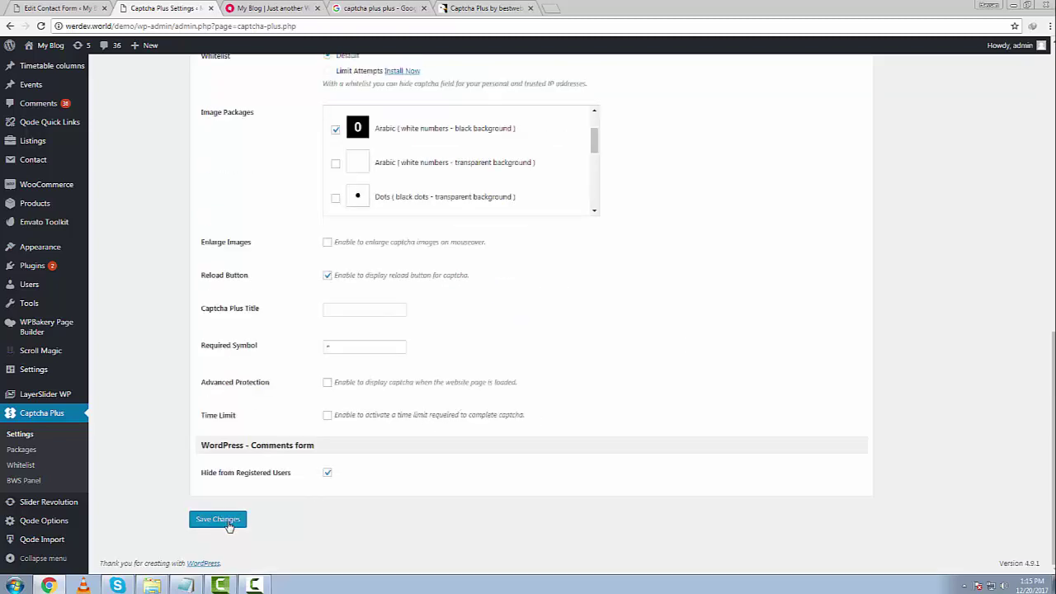
pyautogui.click(328, 475)
pyautogui.click(214, 520)
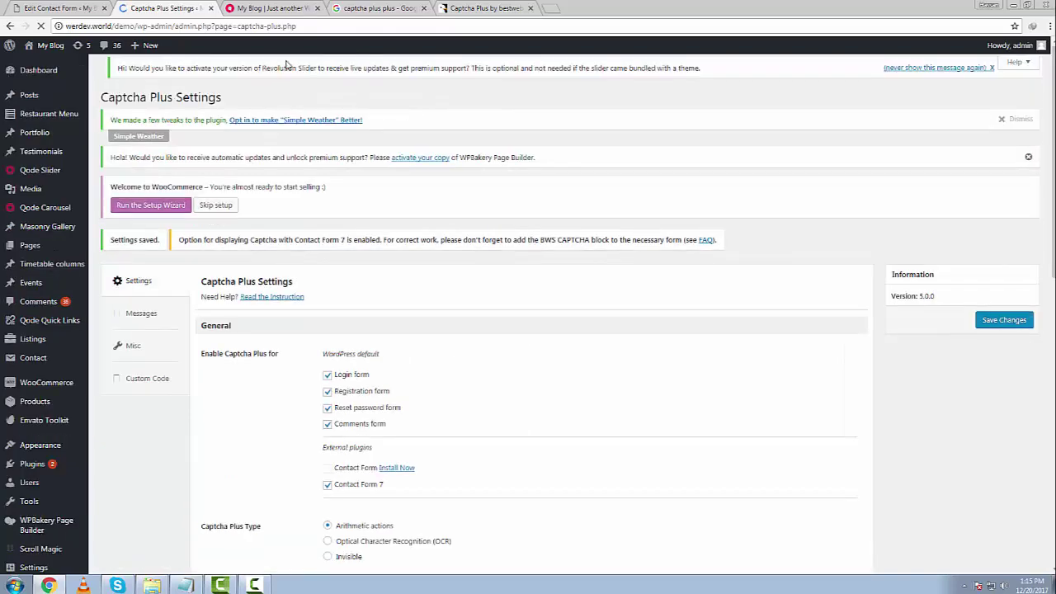
# Step: Reload the blog's front page and log out of the admin account
pyautogui.click(289, 7)
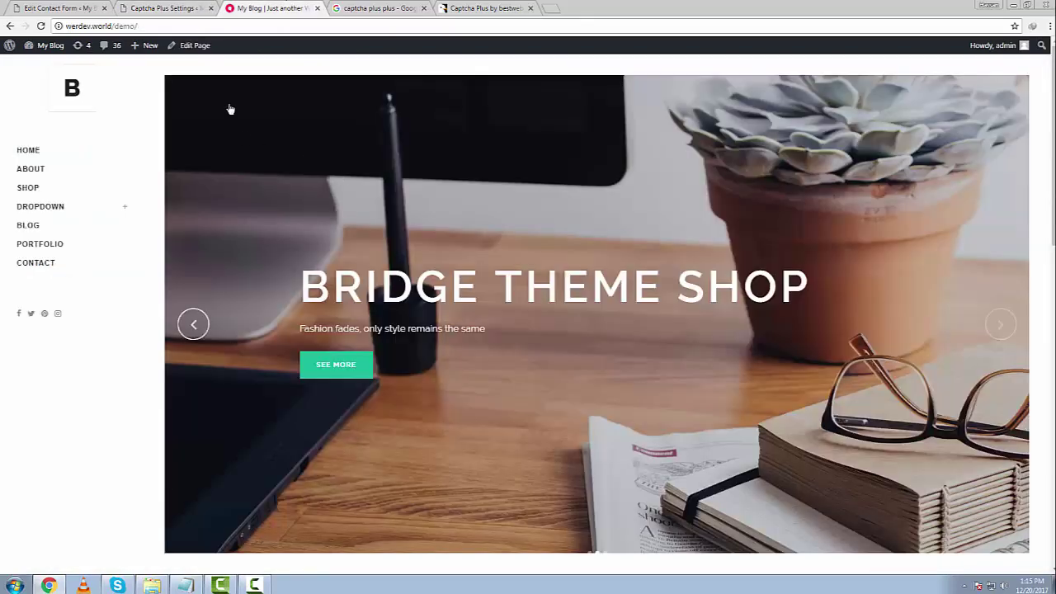
pyautogui.rightClick(239, 71)
pyautogui.click(277, 108)
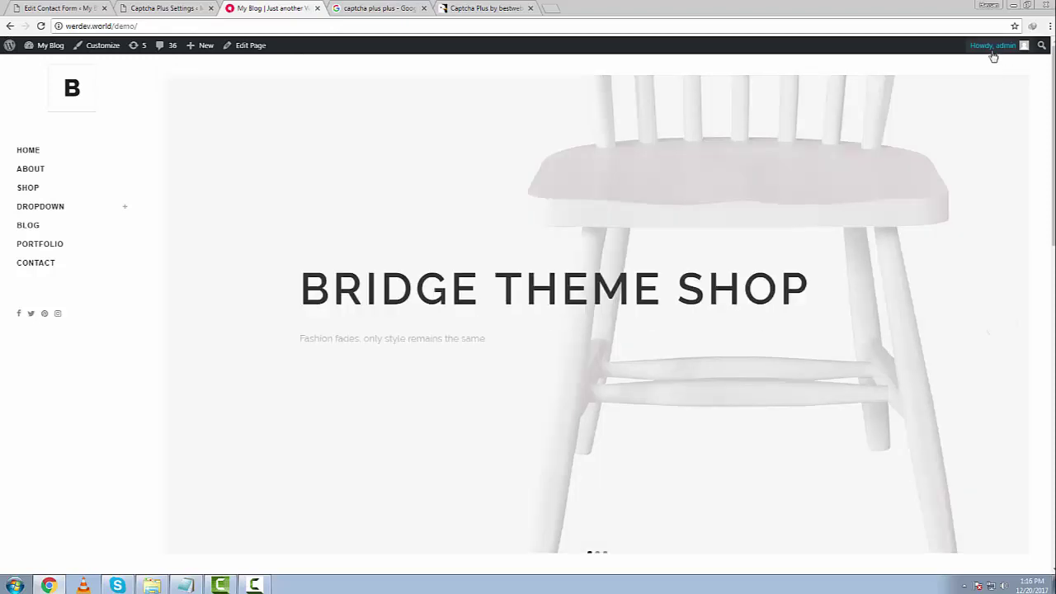
pyautogui.moveTo(990, 48)
pyautogui.click(961, 101)
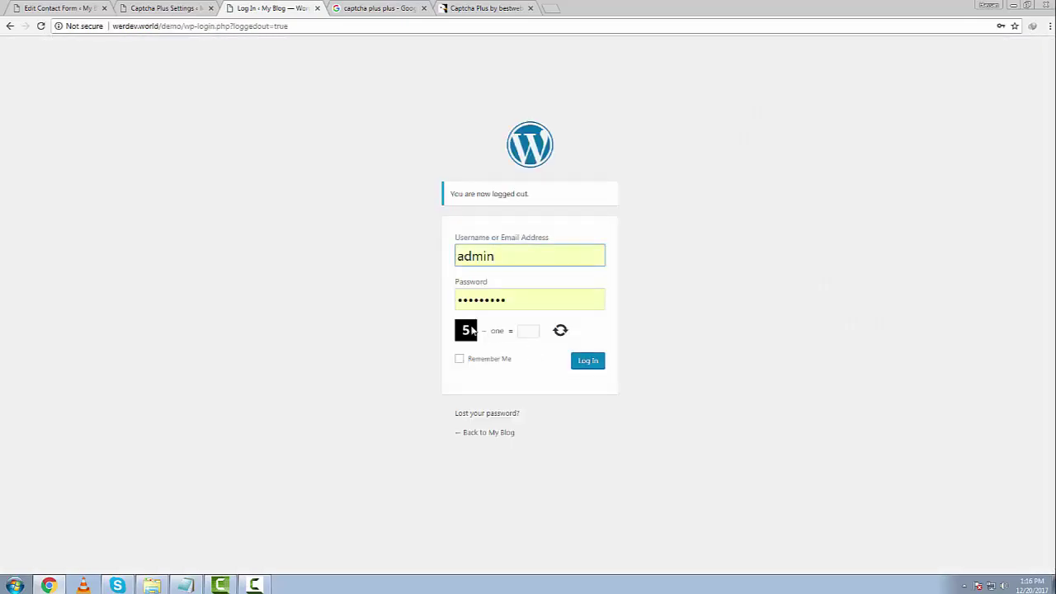
# Step: Answer the login form's arithmetic captcha with 4 and log back in to the WordPress dashboard
pyautogui.click(522, 333)
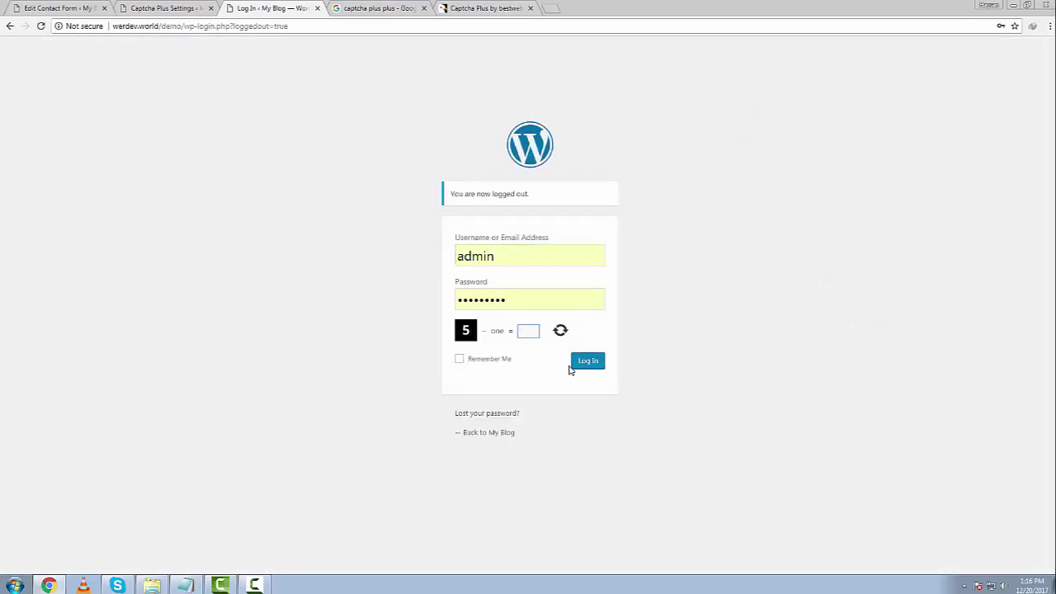
pyautogui.write('4')
pyautogui.click(599, 367)
pyautogui.scroll(-3, 697, 388)
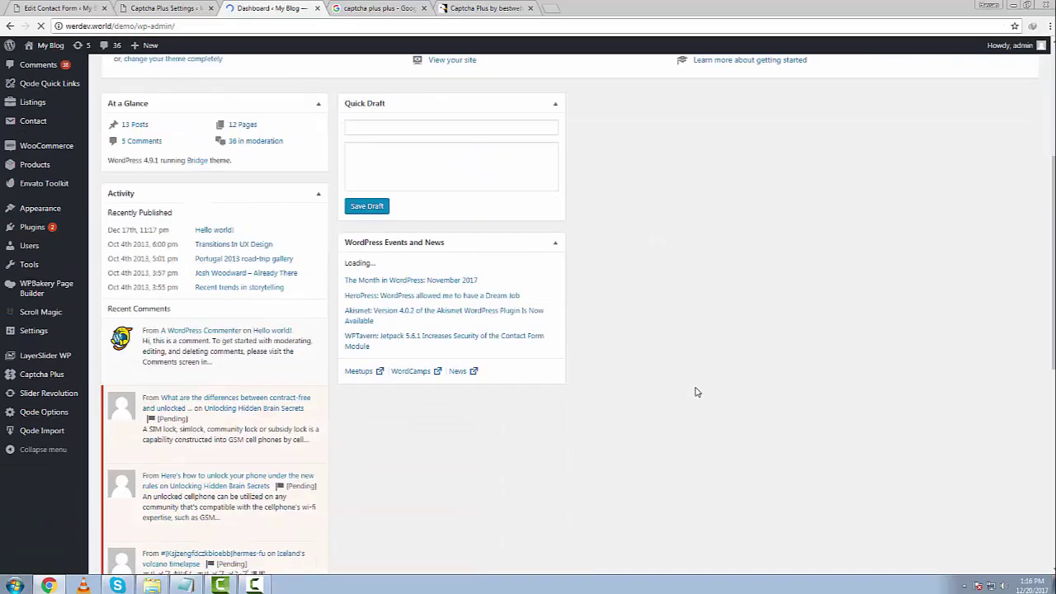
pyautogui.scroll(3, 693, 388)
# Step: Open the live blog in a new tab and go to its Contact page
pyautogui.moveTo(49, 44)
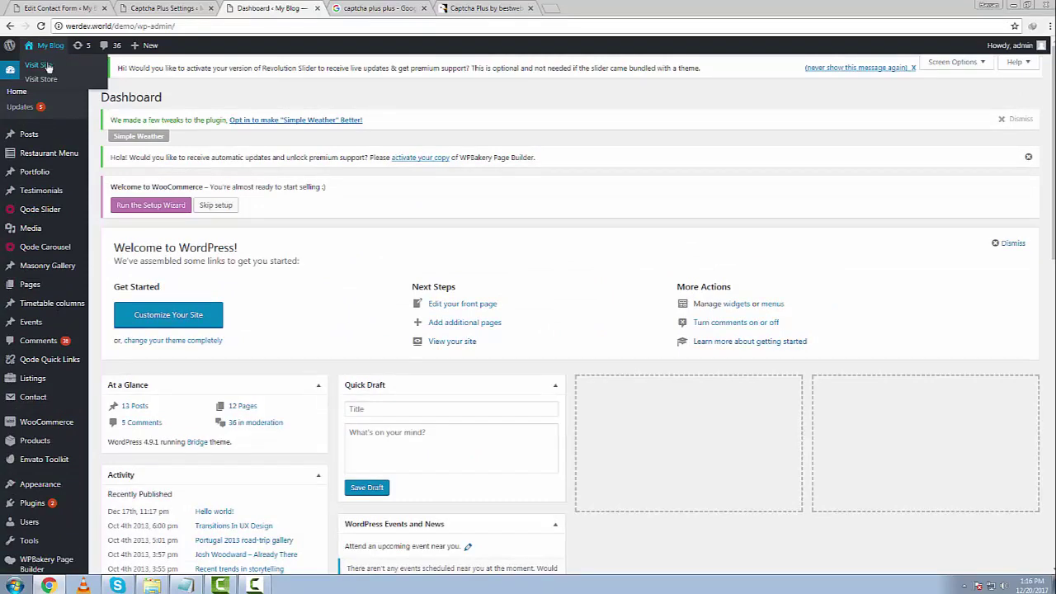
pyautogui.rightClick(47, 66)
pyautogui.click(93, 72)
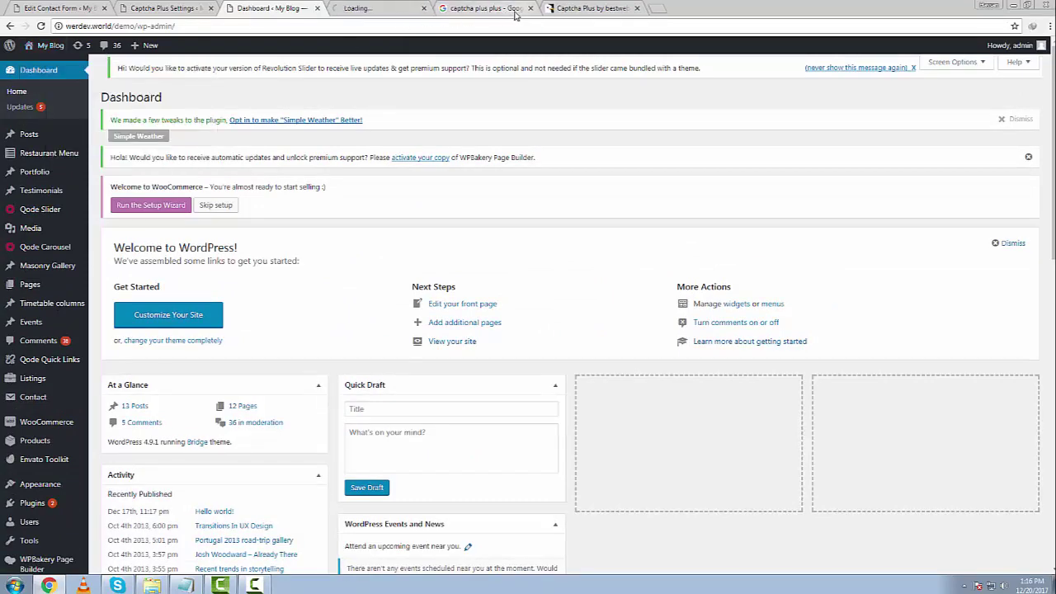
pyautogui.click(393, 6)
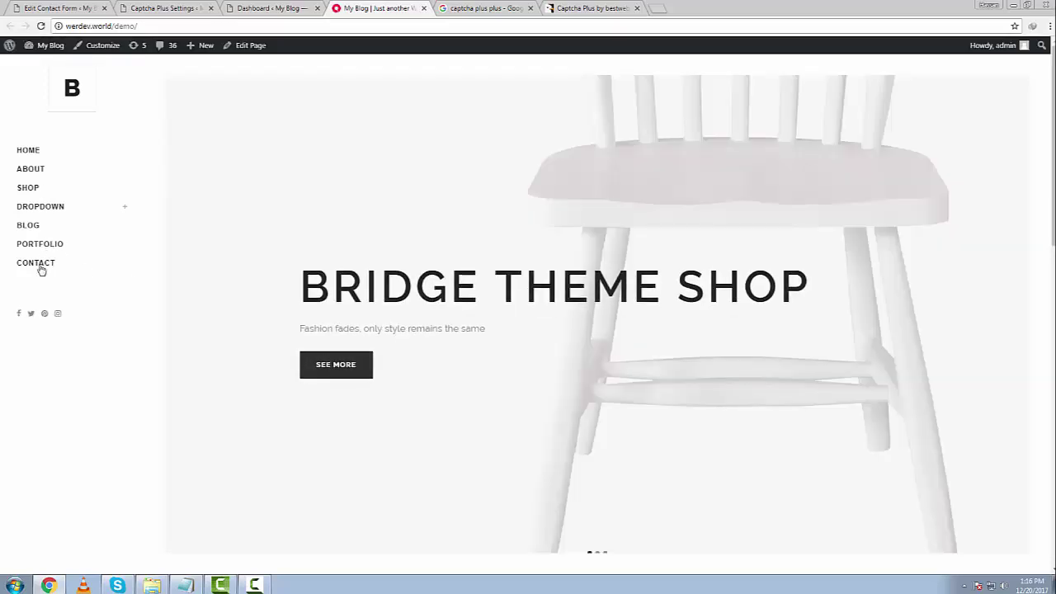
pyautogui.click(41, 265)
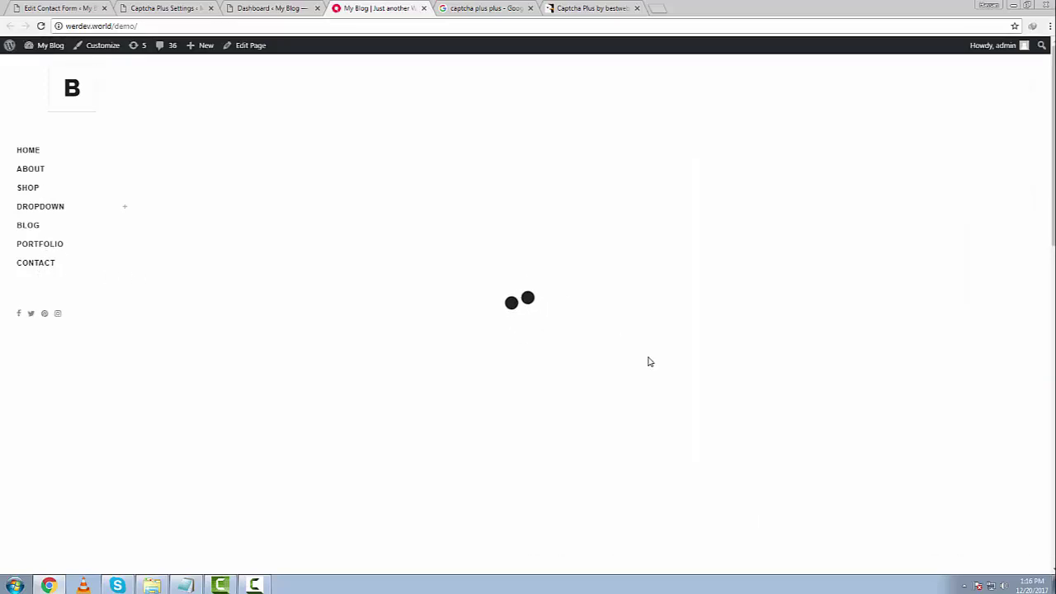
# Step: Check the live Contact page's form, and open Contact form 1 for editing from the dashboard's contact forms list
pyautogui.scroll(-2, 653, 365)
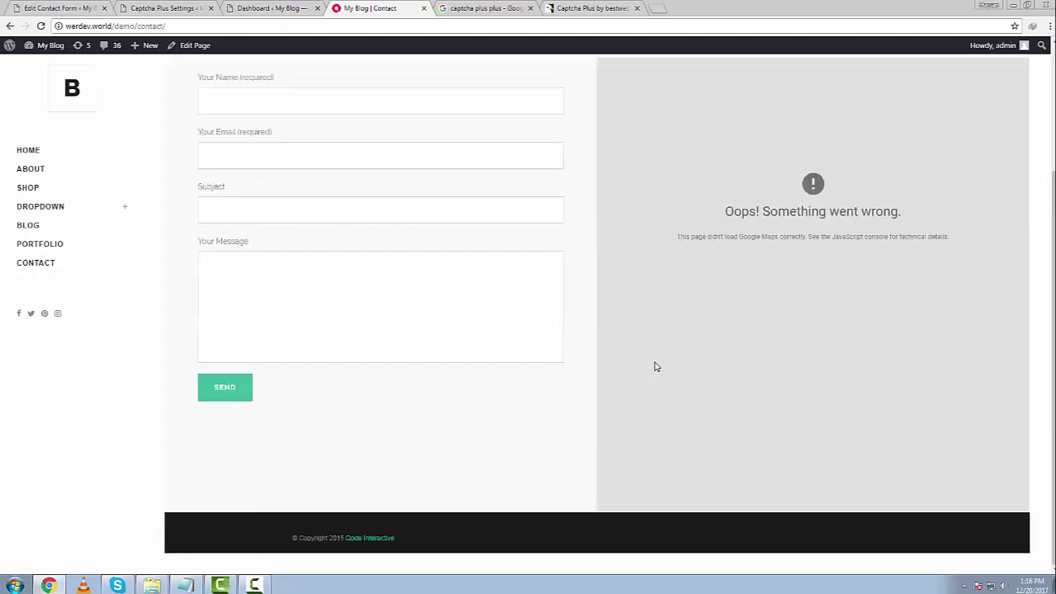
pyautogui.scroll(2, 647, 351)
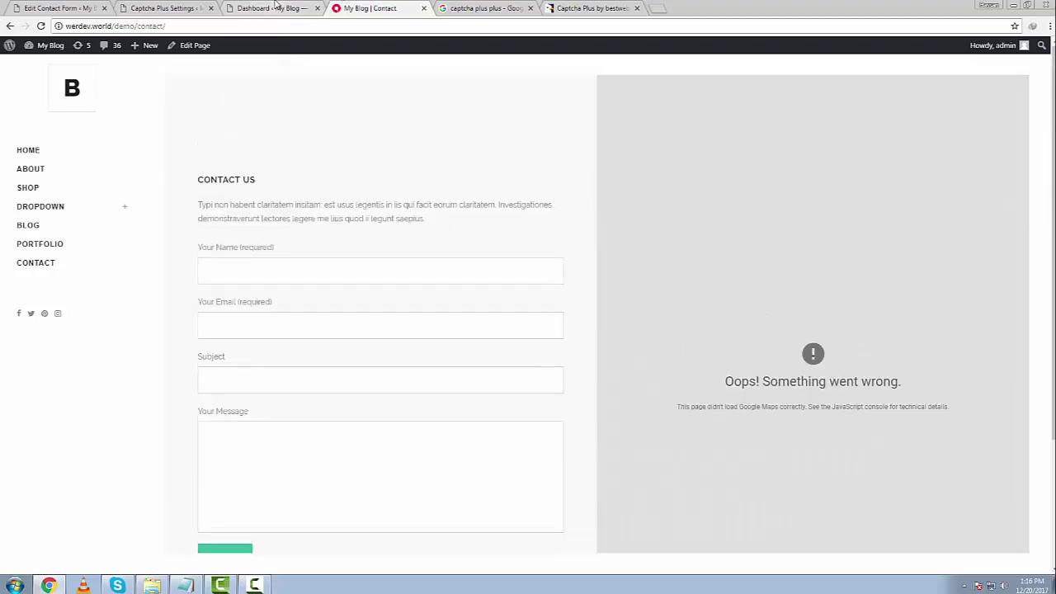
pyautogui.click(276, 6)
pyautogui.moveTo(37, 283)
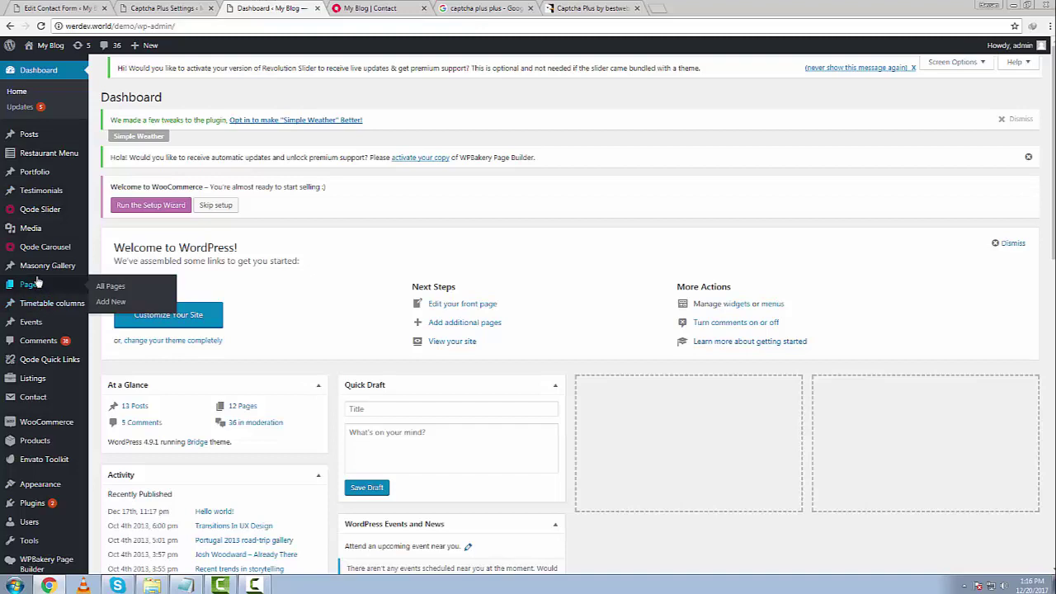
pyautogui.moveTo(51, 407)
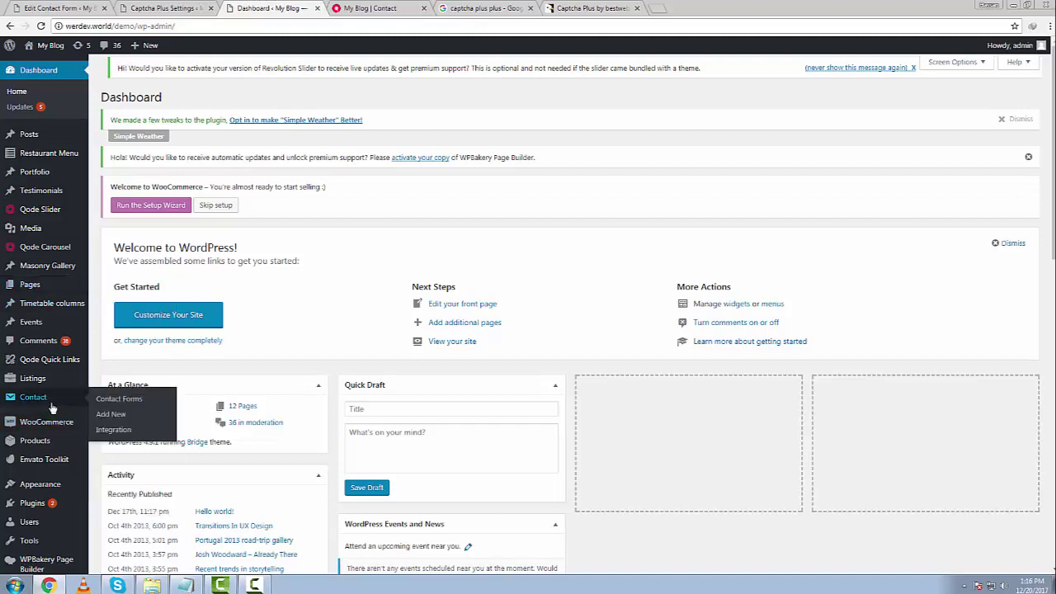
pyautogui.click(133, 404)
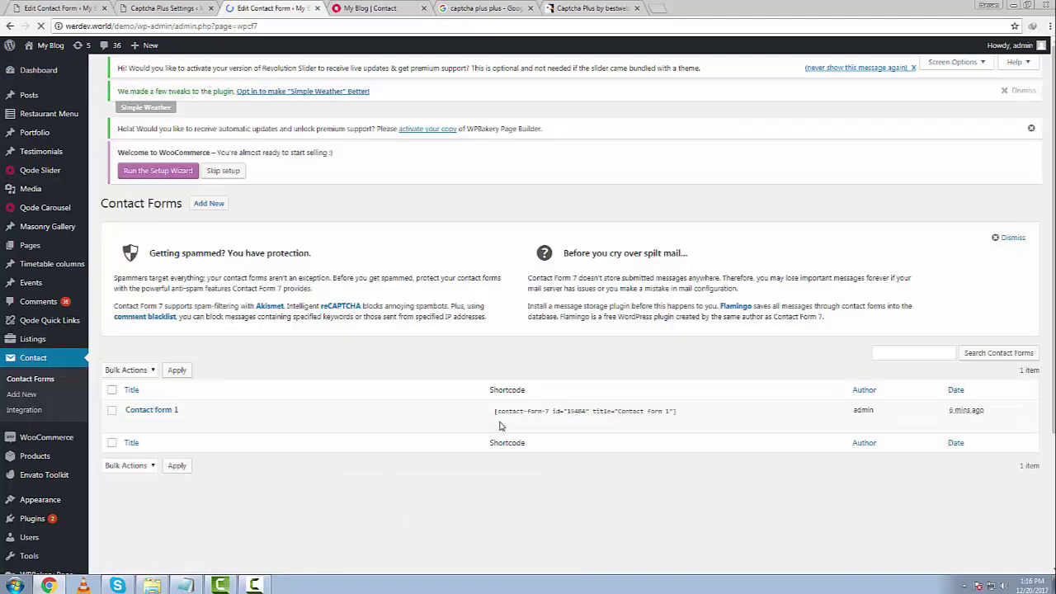
pyautogui.click(131, 428)
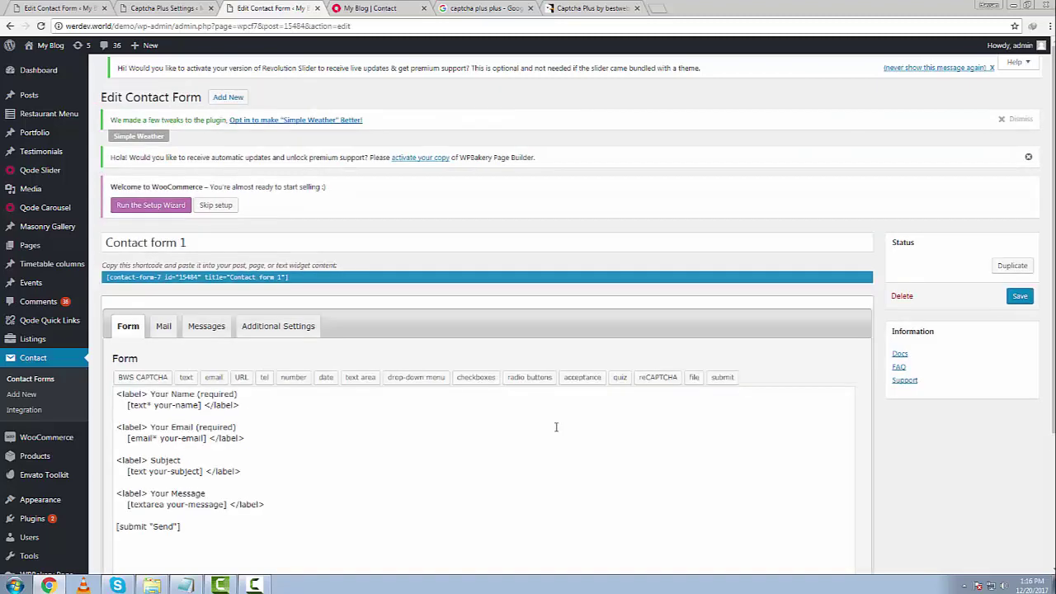
# Step: Insert the BWS CAPTCHA tag [bwscaptcha bwscaptcha-689] above the submit tag in Contact form 1 and save the form
pyautogui.scroll(-3, 556, 426)
pyautogui.scroll(1, 557, 430)
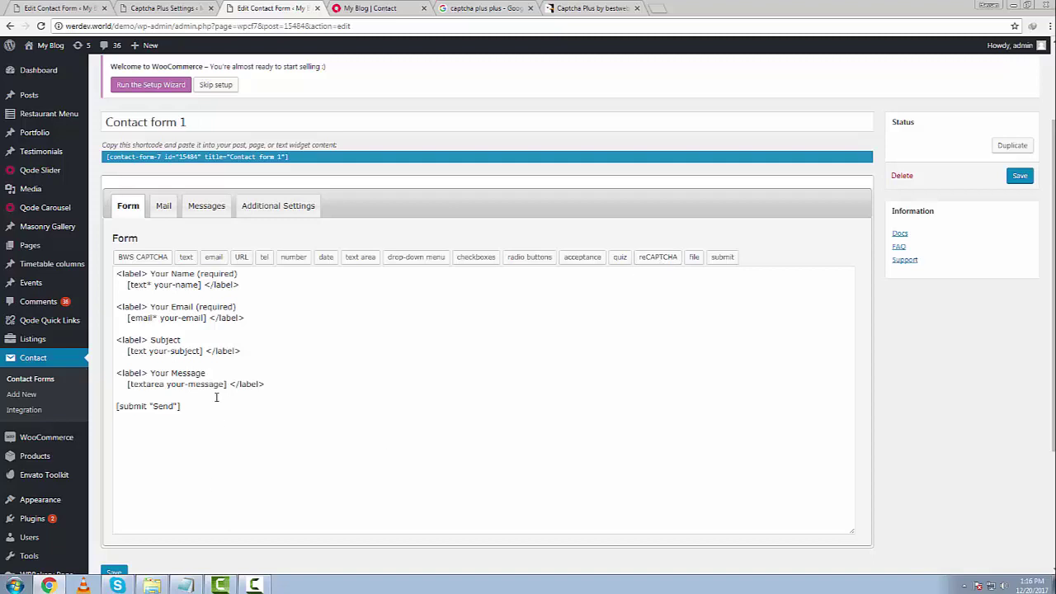
pyautogui.click(650, 261)
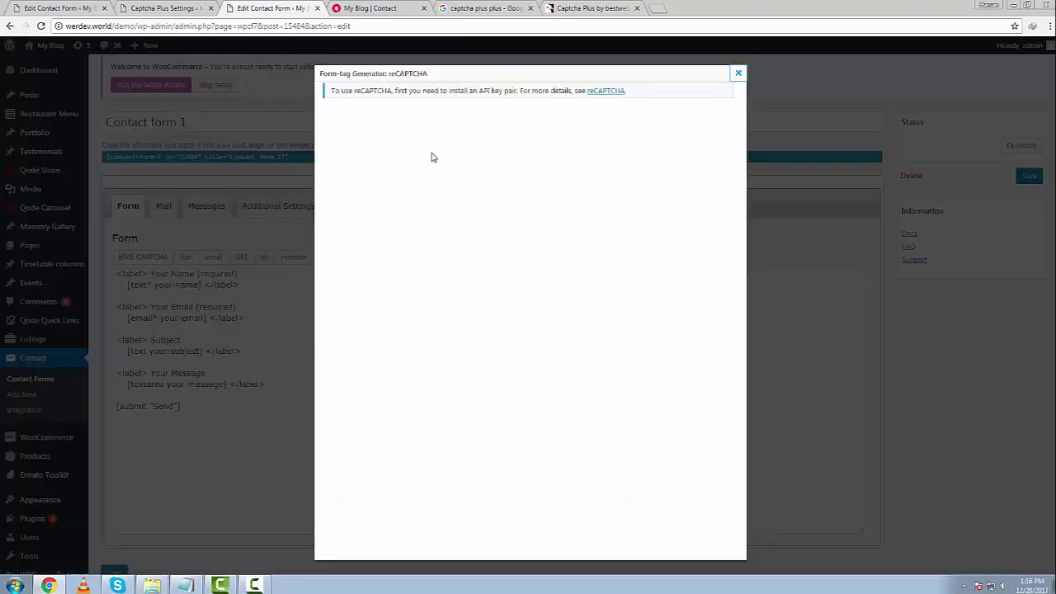
pyautogui.click(738, 73)
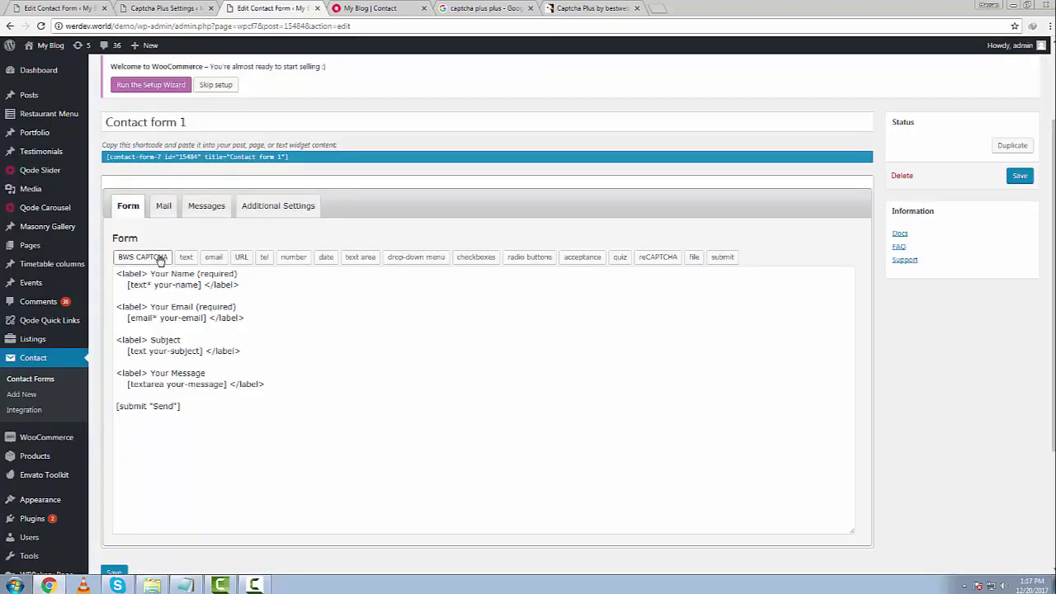
pyautogui.click(132, 257)
pyautogui.click(398, 324)
pyautogui.rightClick(430, 321)
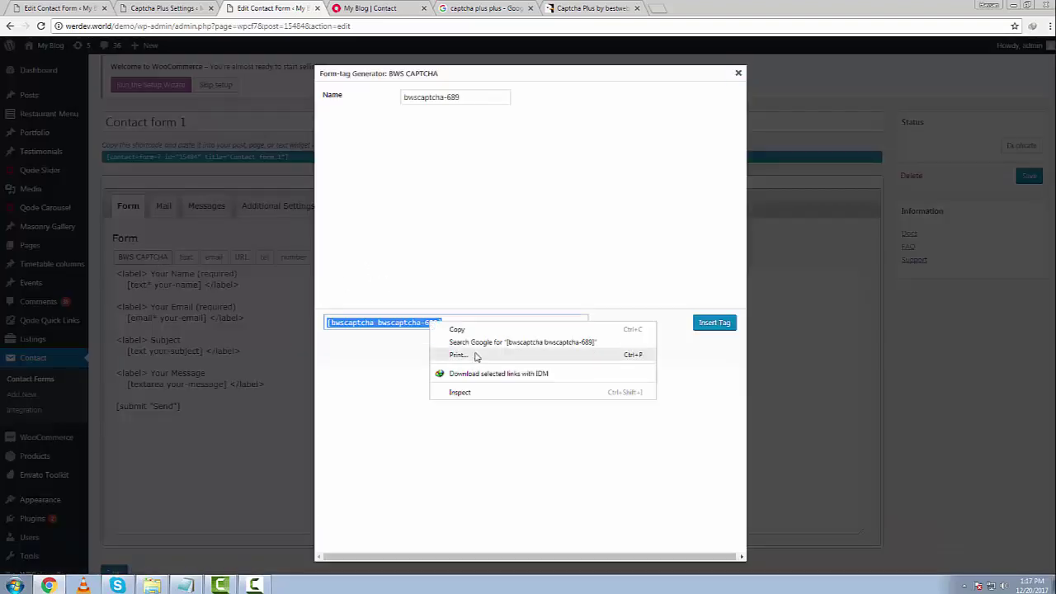
pyautogui.click(486, 333)
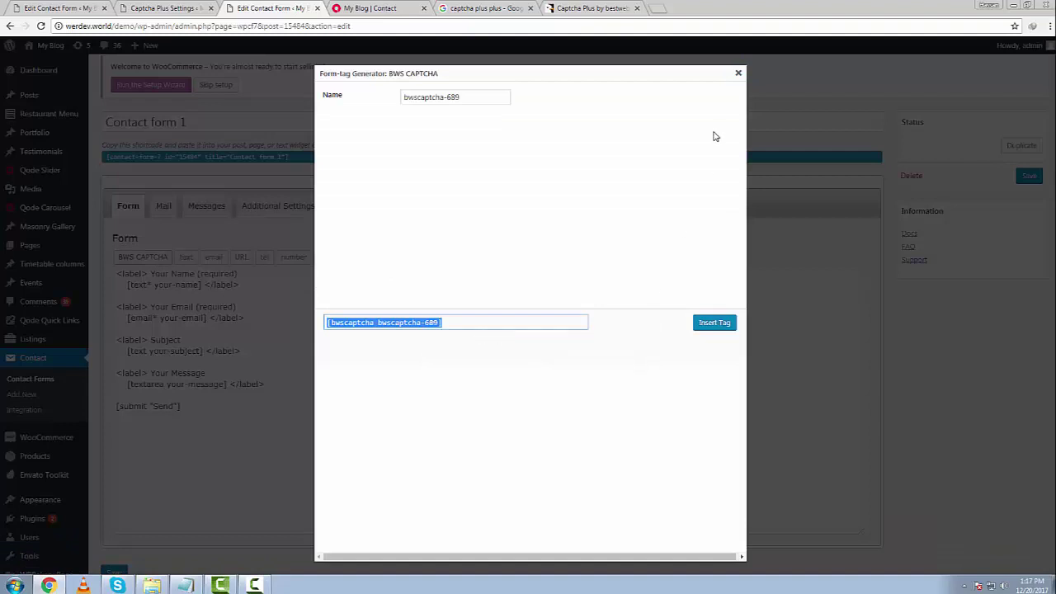
pyautogui.click(716, 323)
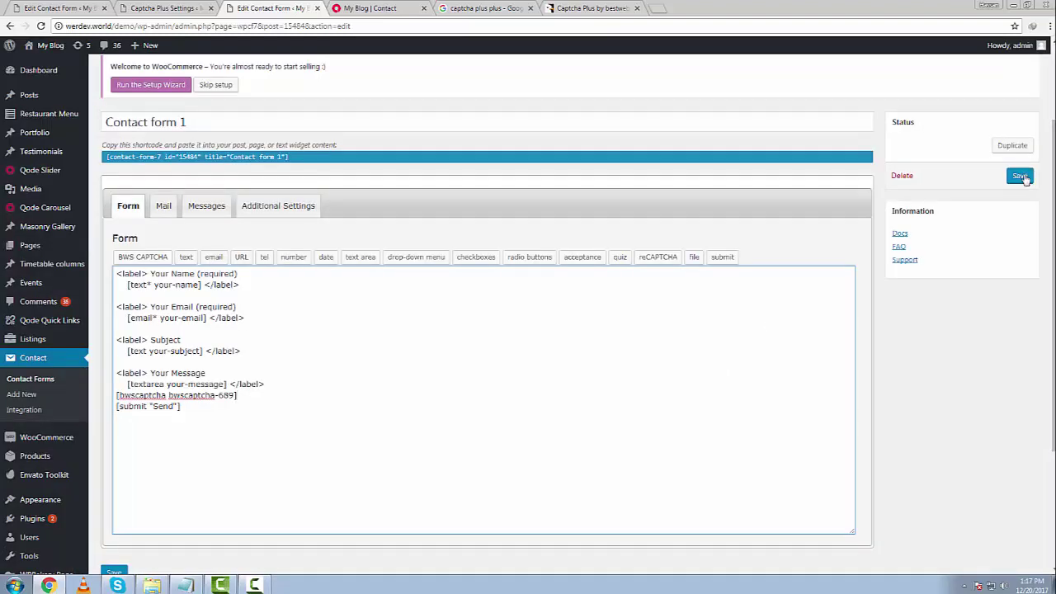
pyautogui.moveTo(259, 398); pyautogui.dragTo(115, 399)
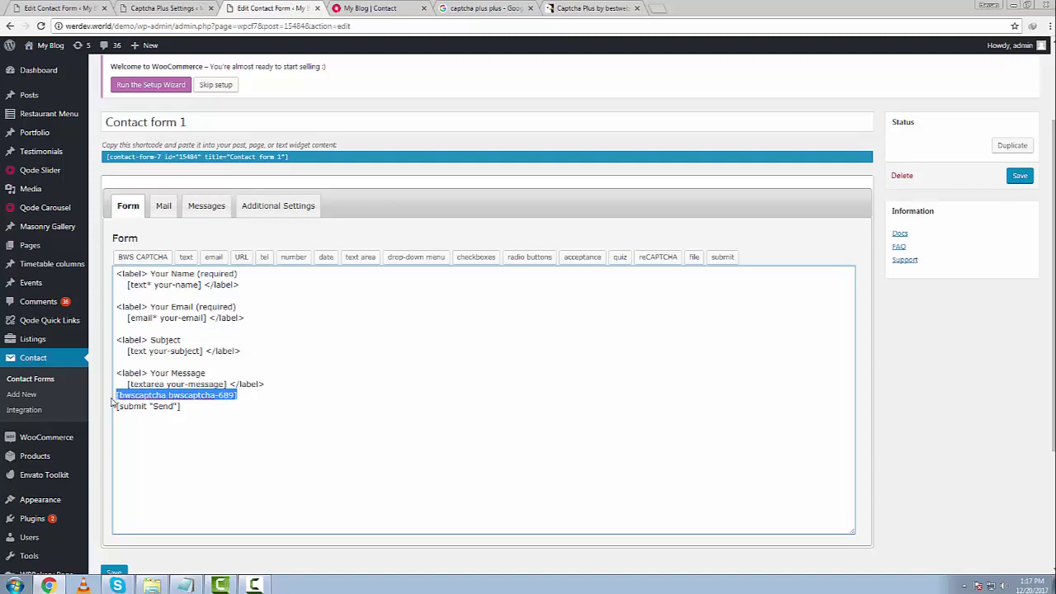
pyautogui.click(1020, 176)
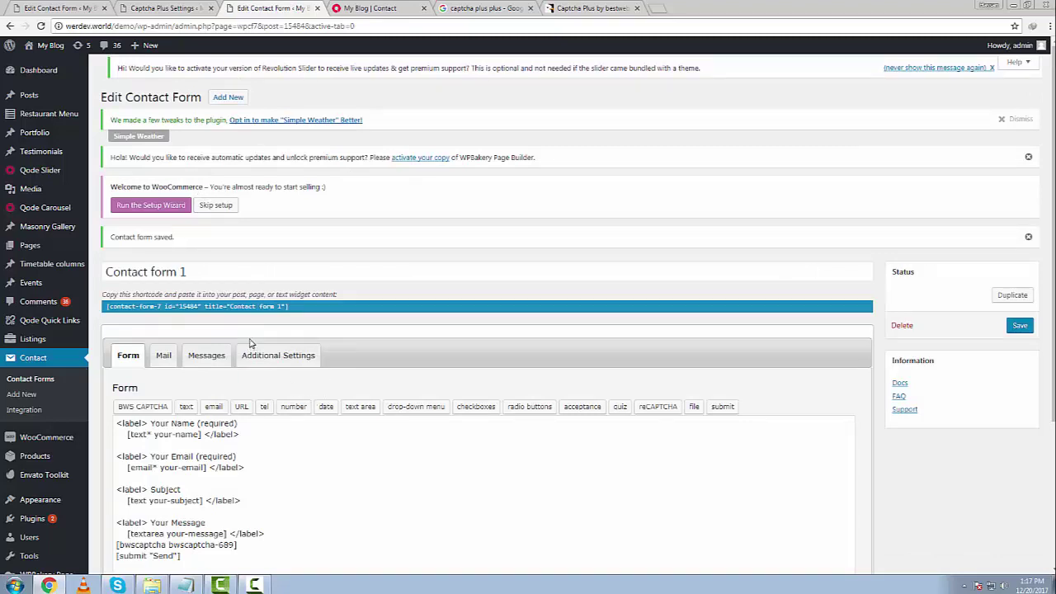
# Step: Open the blog's Contact page in a new tab and submit its form with the fields and captcha left blank
pyautogui.middleClick(39, 65)
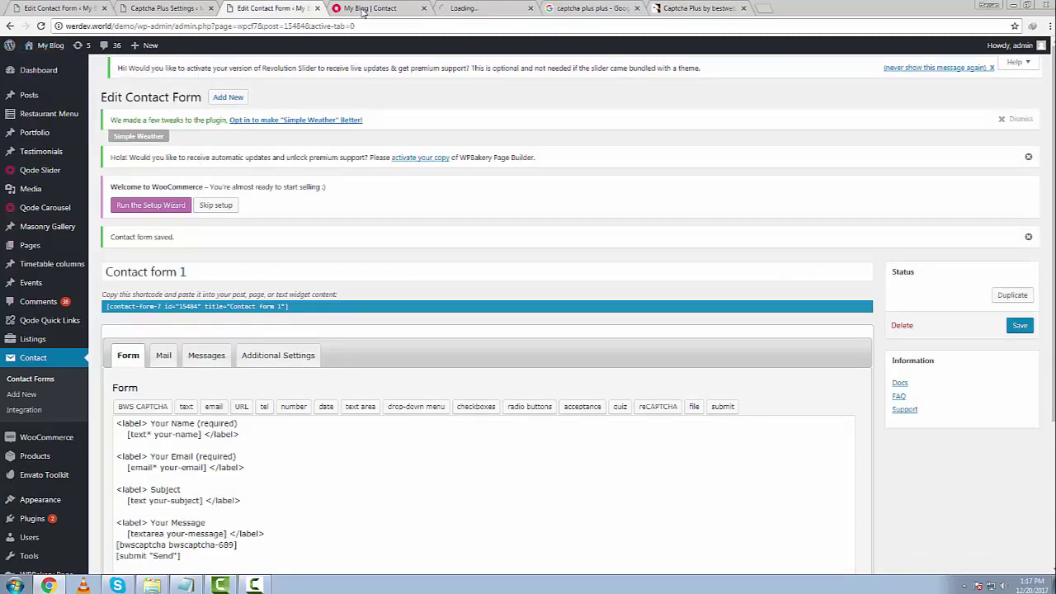
pyautogui.click(479, 8)
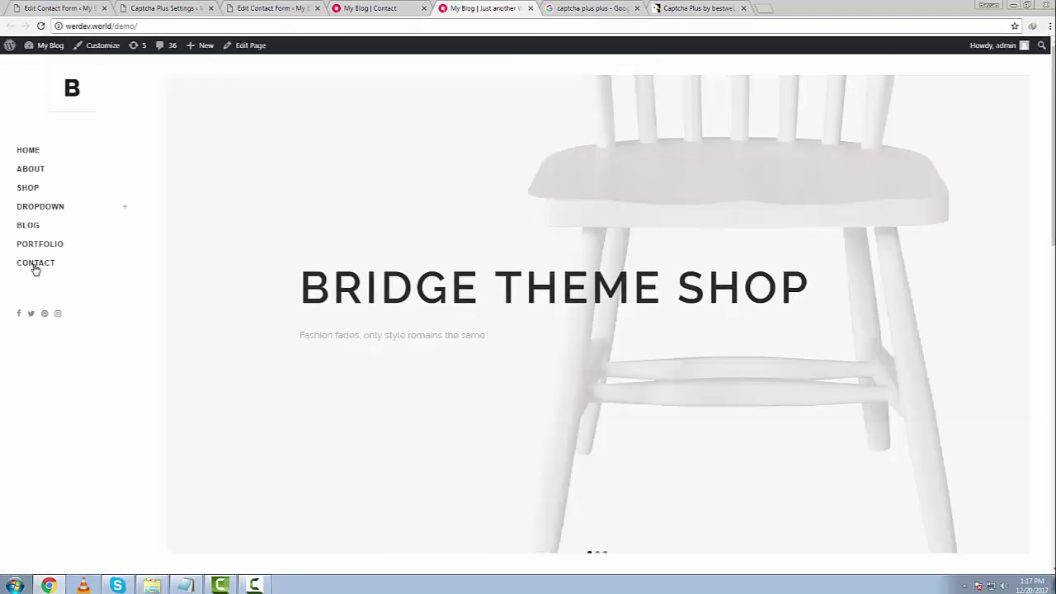
pyautogui.click(37, 266)
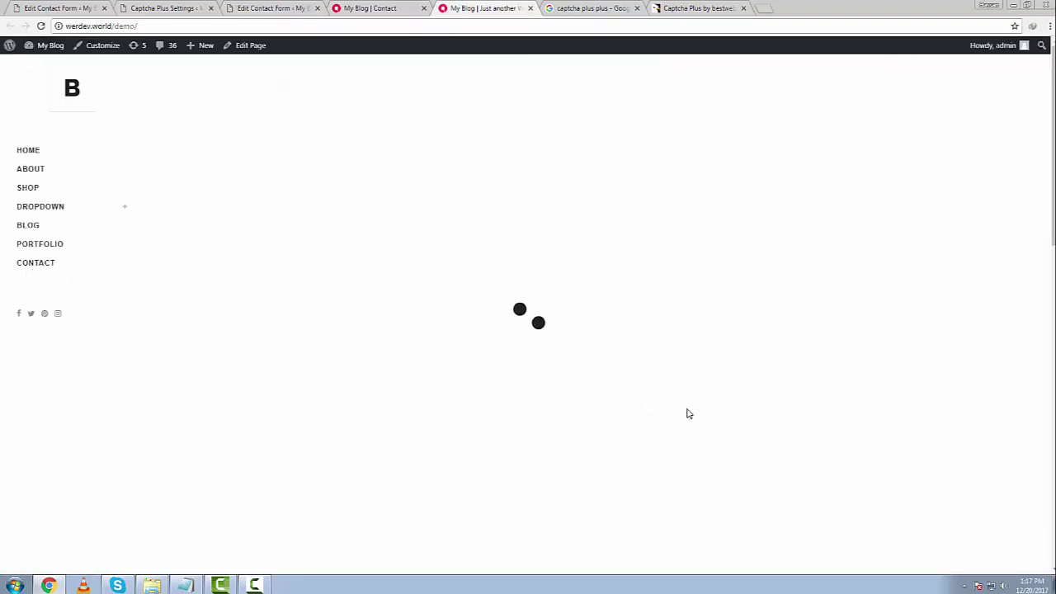
pyautogui.scroll(-2, 688, 412)
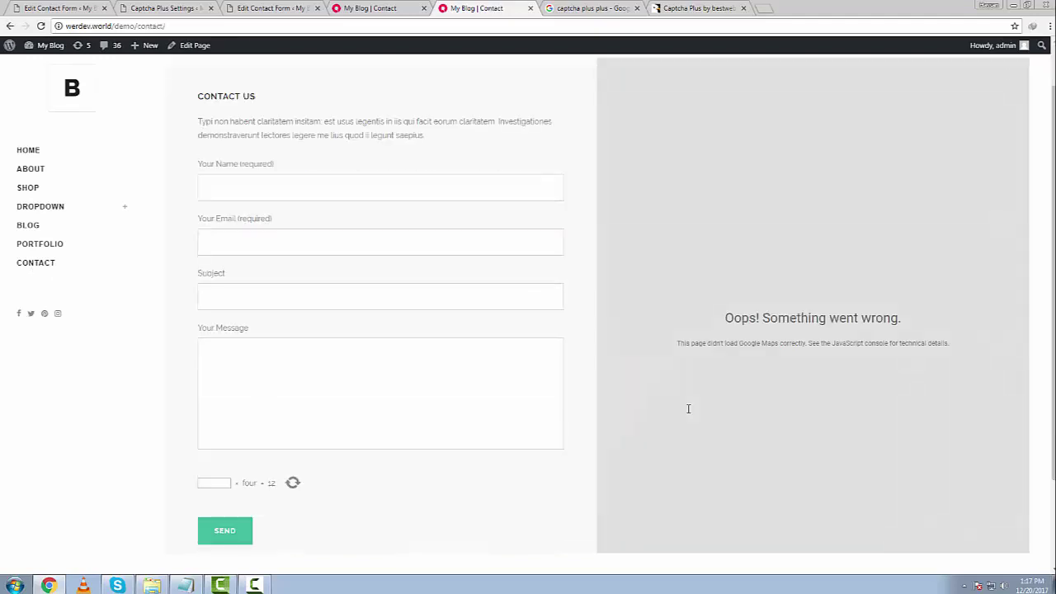
pyautogui.click(216, 427)
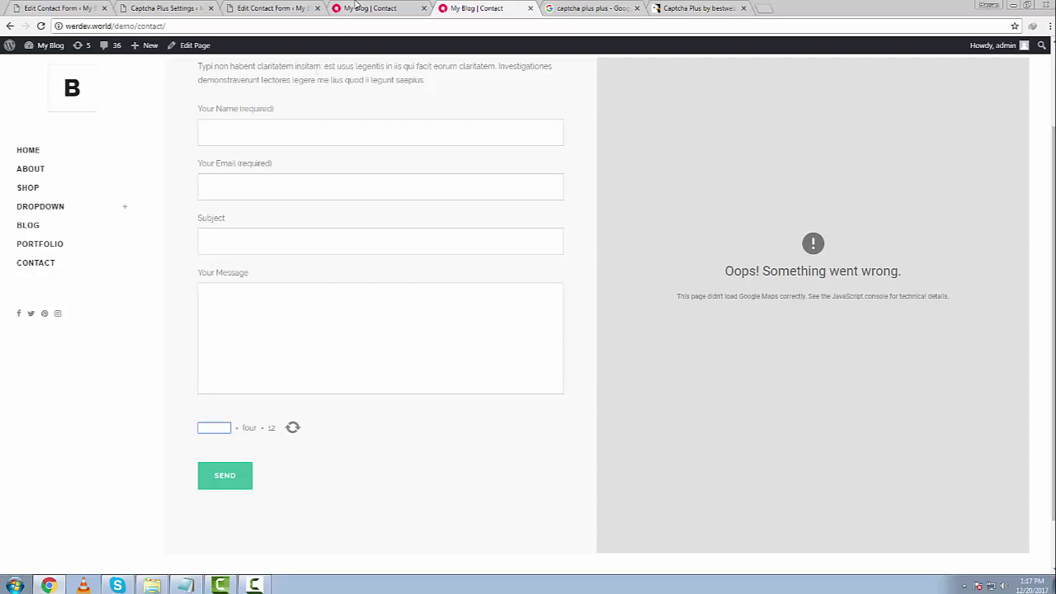
pyautogui.click(228, 478)
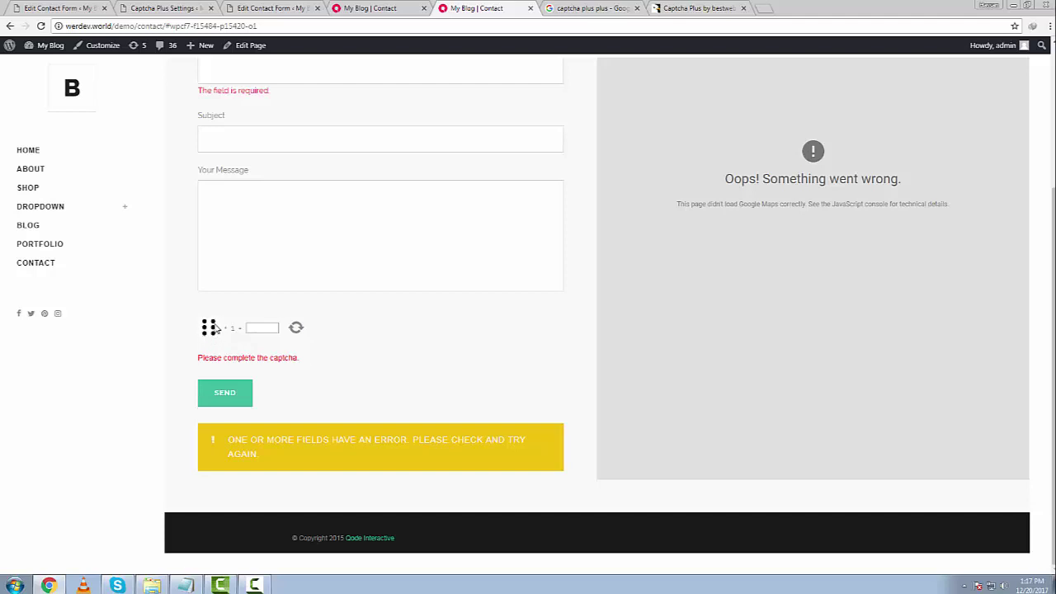
# Step: Answer the contact form's captcha with 7, fill in test as name, an e-mail, df as subject and a message, and send it
pyautogui.click(268, 330)
pyautogui.write('7')
pyautogui.scroll(3, 302, 346)
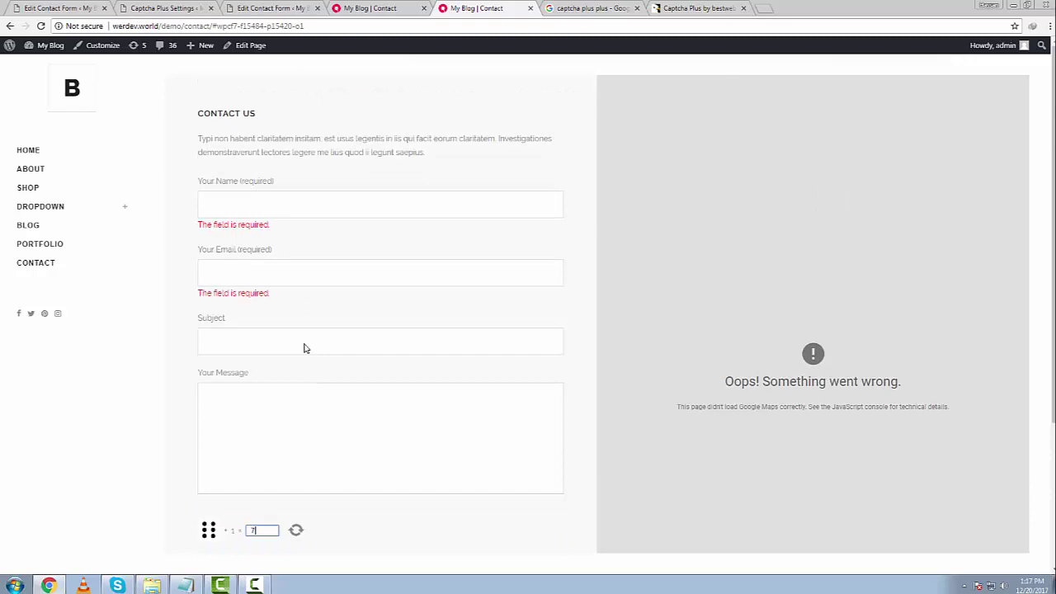
pyautogui.click(267, 209)
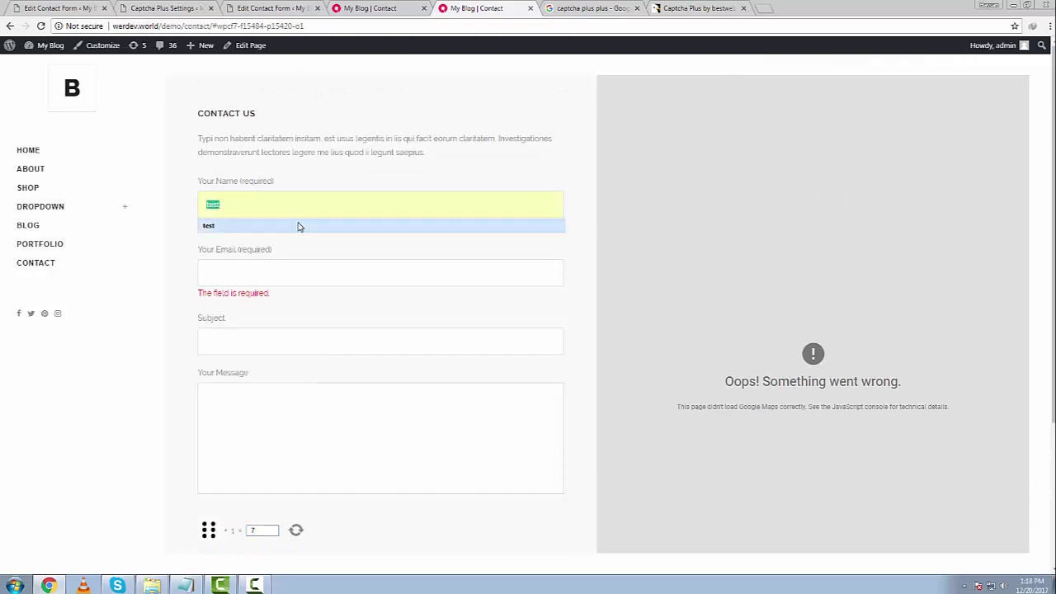
pyautogui.click(300, 226)
pyautogui.press('Tab')
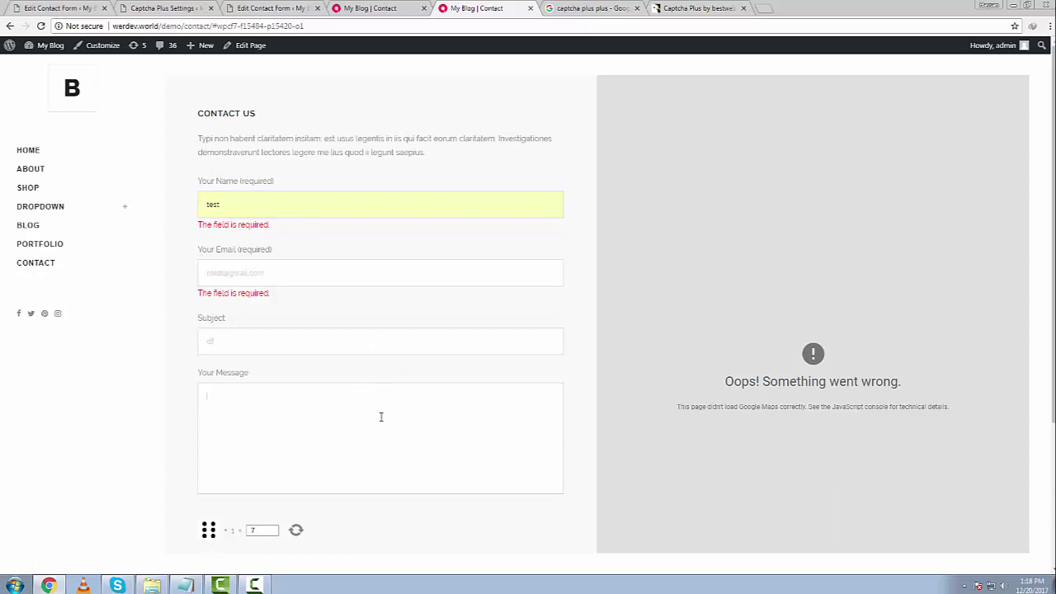
pyautogui.scroll(-3, 381, 417)
pyautogui.click(225, 391)
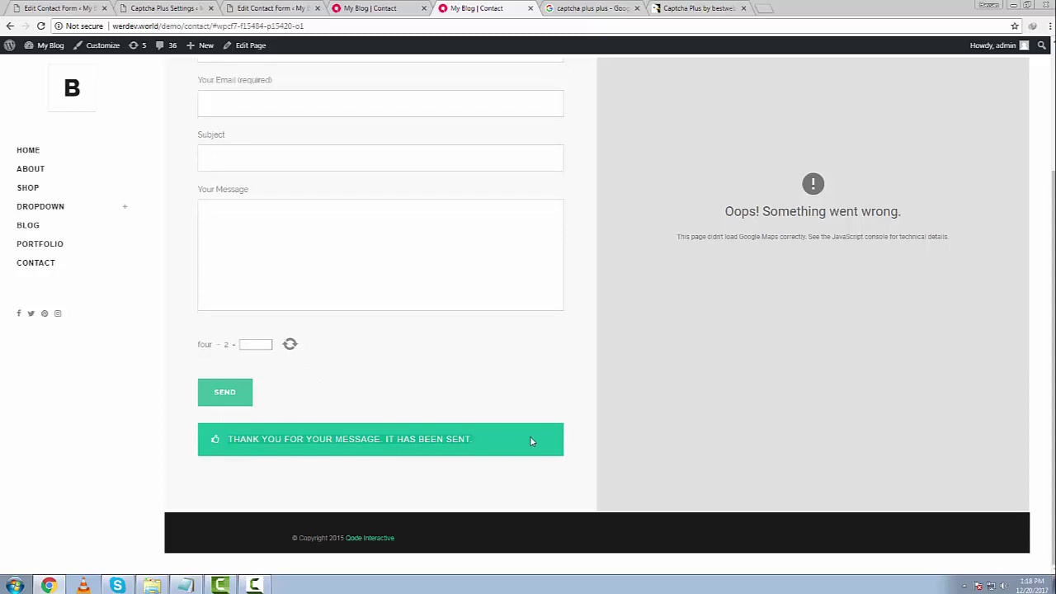
# Step: Compare the Contact page loaded before the captcha was added with the captcha-protected version
pyautogui.click(406, 5)
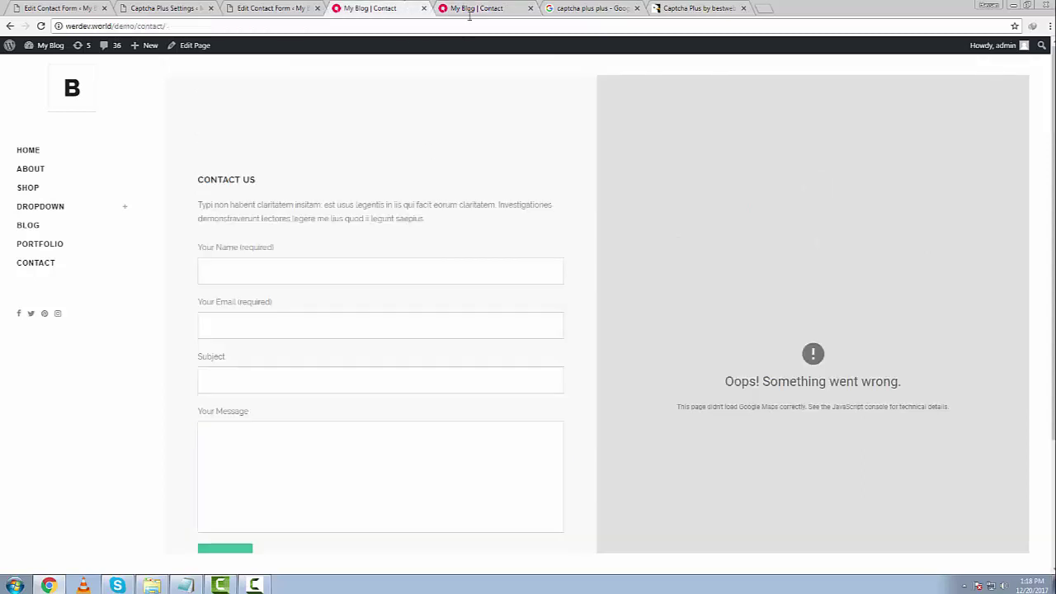
pyautogui.click(469, 15)
pyautogui.scroll(2, 443, 141)
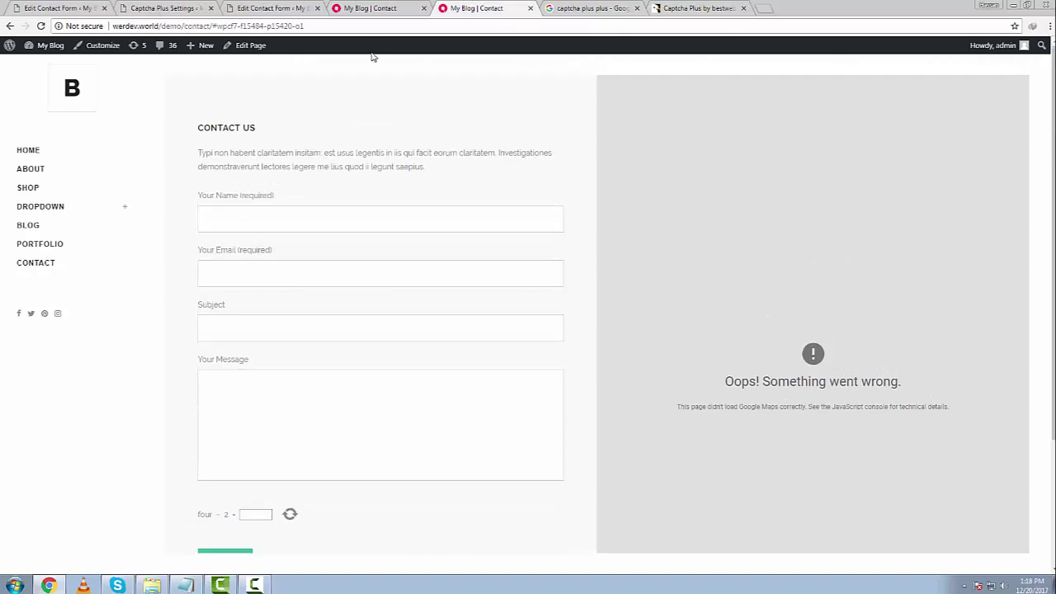
# Step: Review the Captcha Plus message texts for empty, incorrect, time-limit and whitelisted-IP cases
pyautogui.click(173, 4)
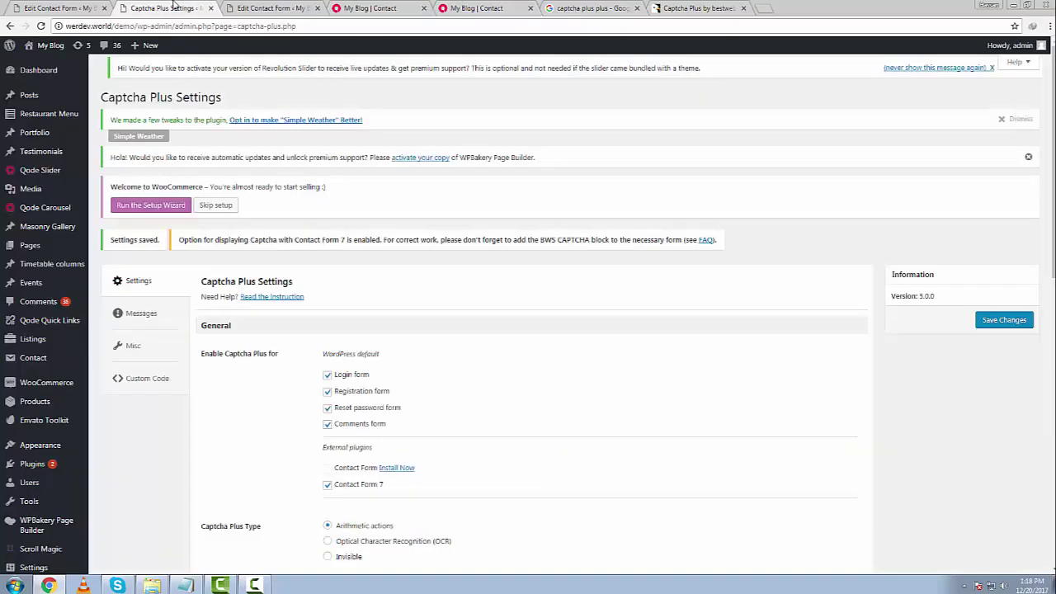
pyautogui.scroll(-1, 400, 338)
pyautogui.click(142, 259)
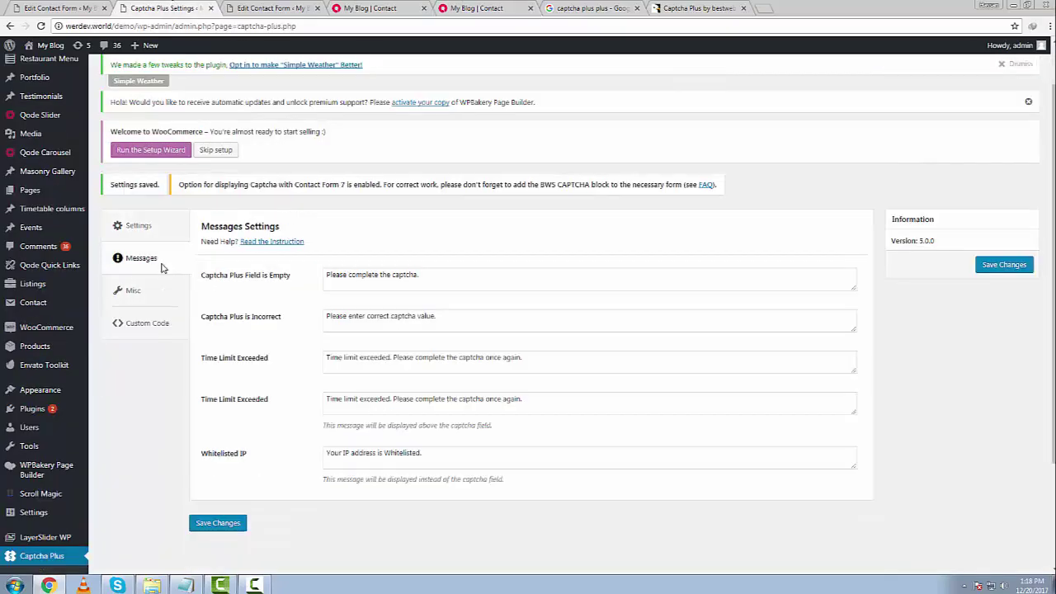
pyautogui.scroll(-1, 385, 364)
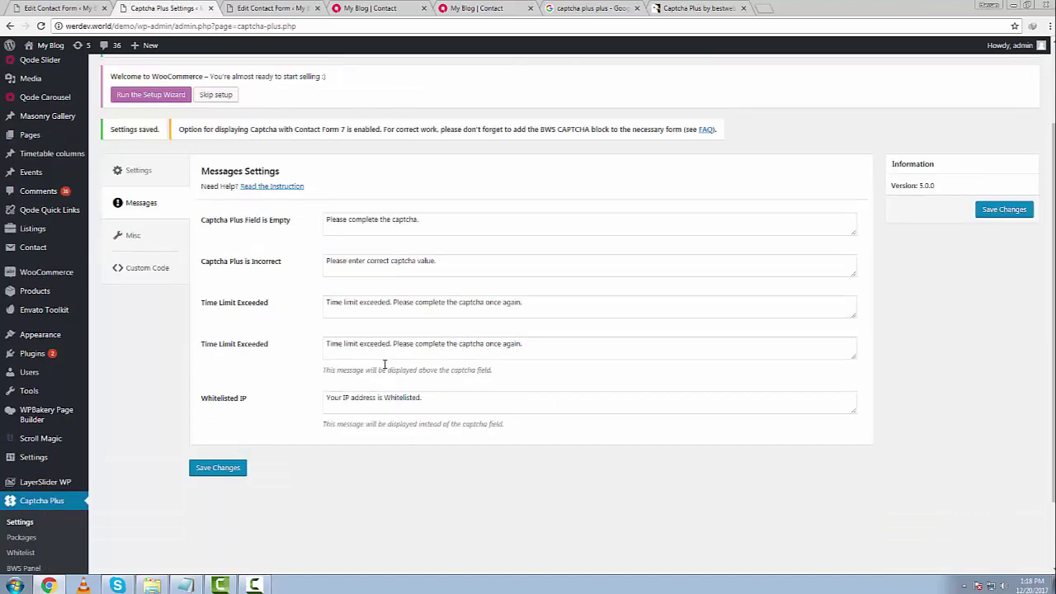
pyautogui.tripleClick(448, 261)
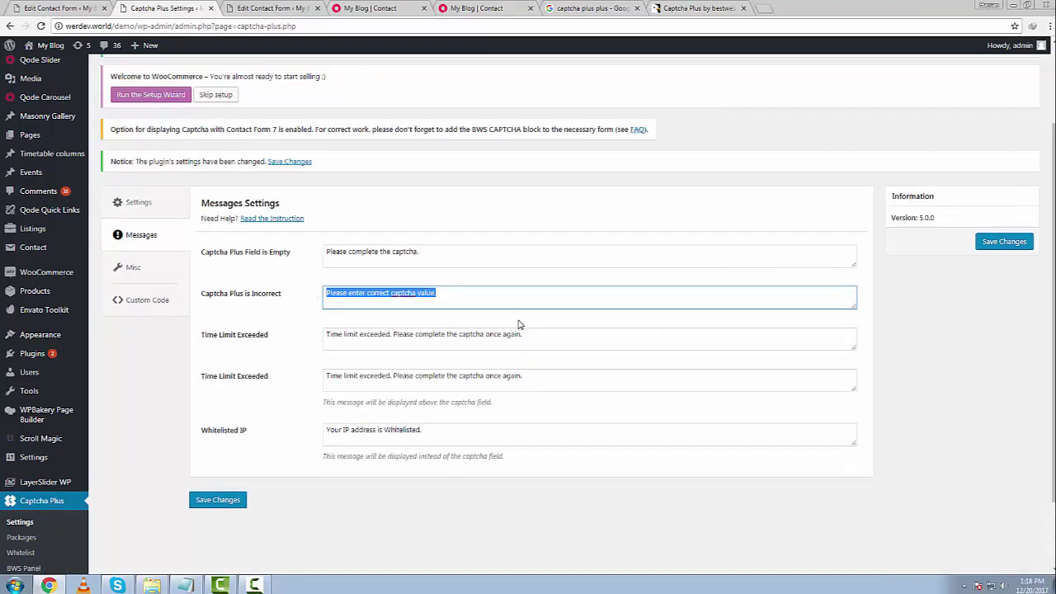
pyautogui.tripleClick(531, 337)
pyautogui.tripleClick(535, 375)
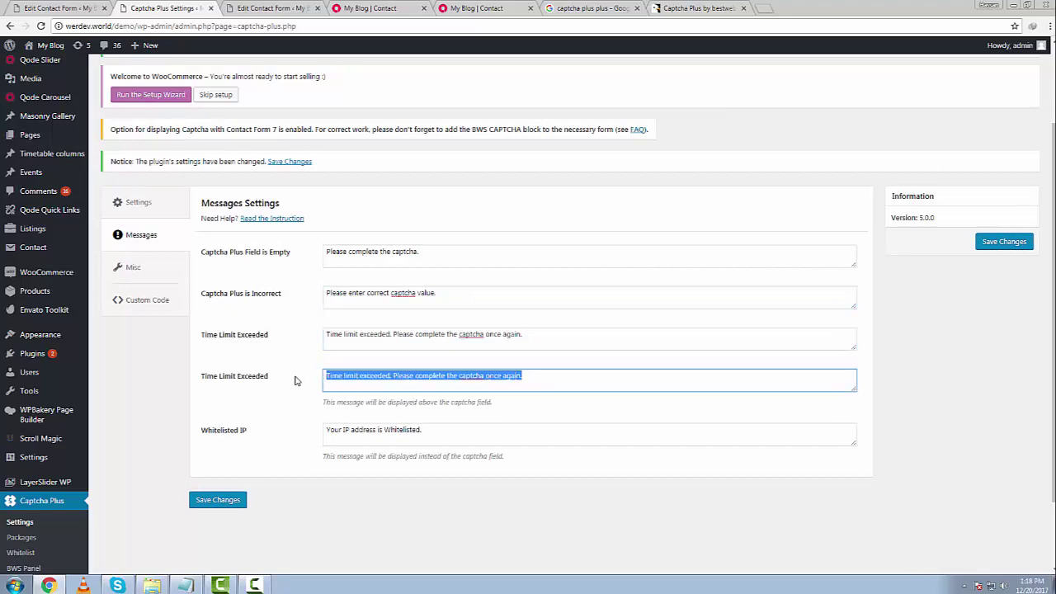
pyautogui.tripleClick(465, 425)
# Step: Look through the Captcha Plus miscellaneous and custom code settings and the general captcha options down to the image packages
pyautogui.click(162, 282)
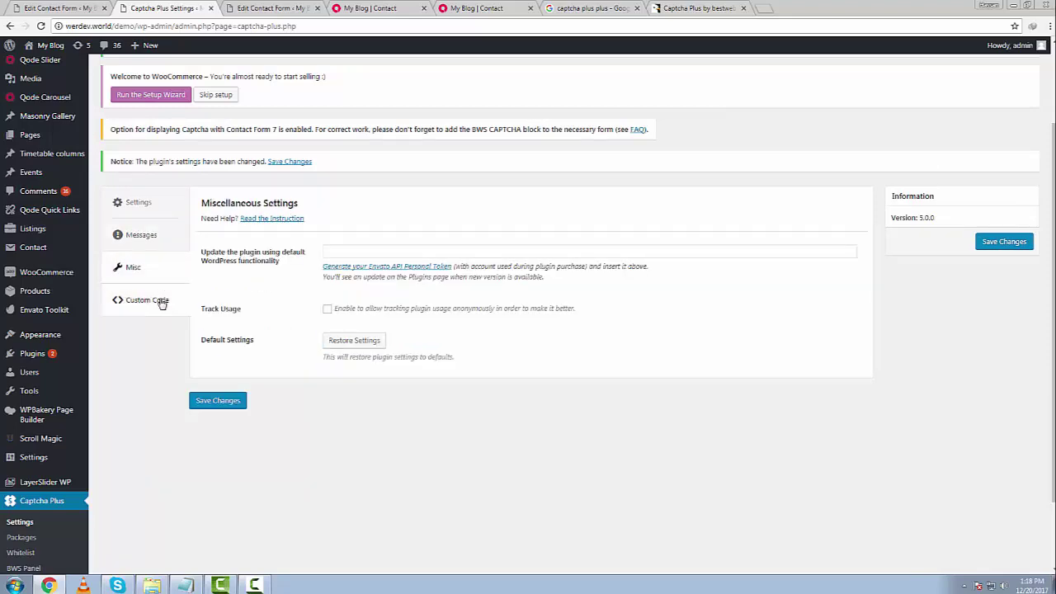
pyautogui.click(160, 300)
pyautogui.click(137, 202)
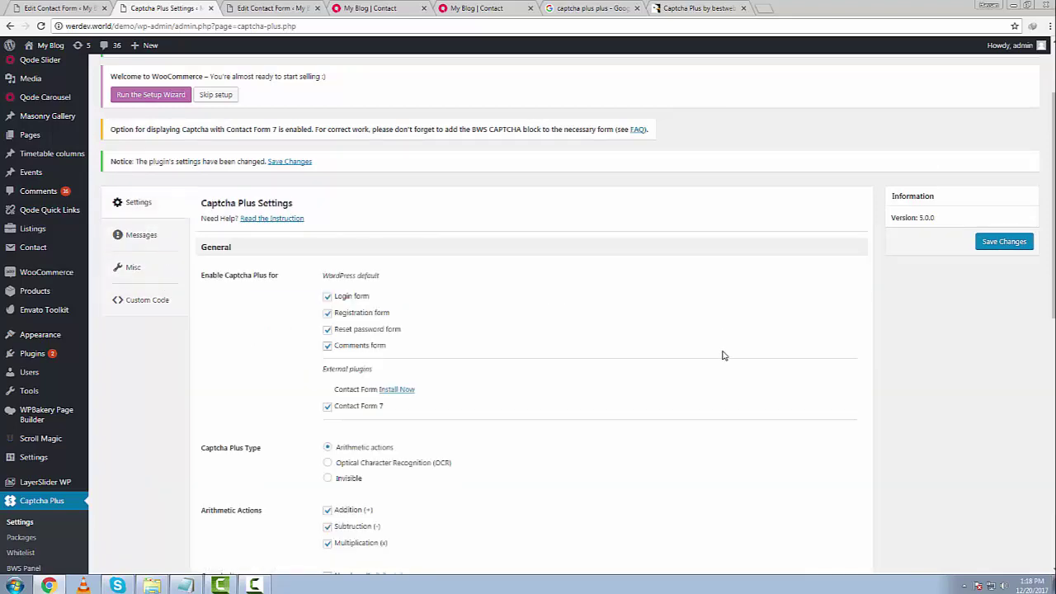
pyautogui.scroll(-3, 724, 358)
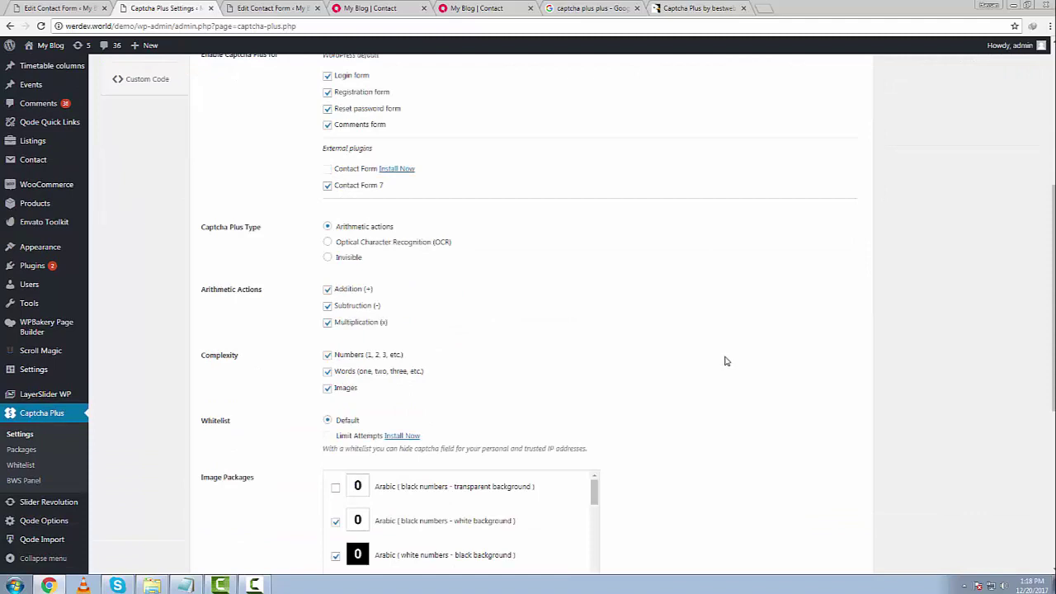
pyautogui.scroll(-1, 417, 294)
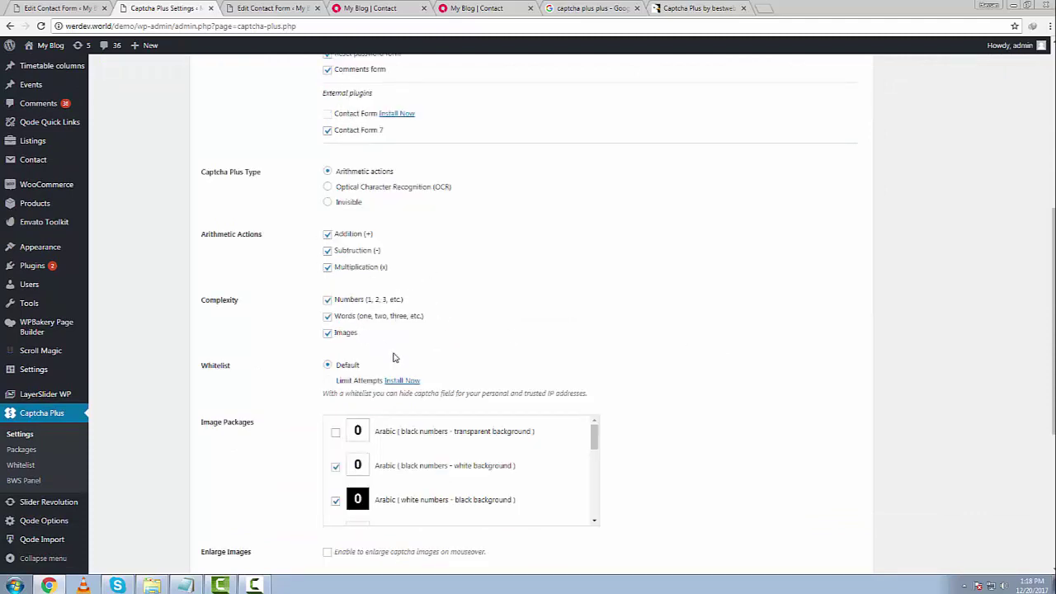
# Step: Review the image packages and remaining general captcha options, toggling the time limit on and back off
pyautogui.scroll(-1, 400, 363)
pyautogui.scroll(-2, 387, 380)
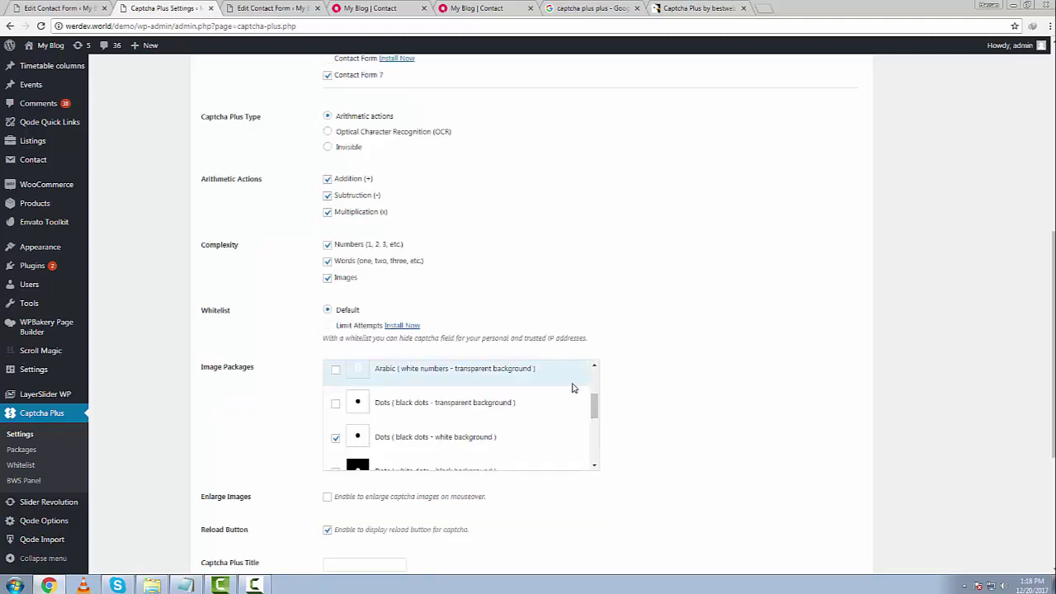
pyautogui.scroll(-5, 681, 401)
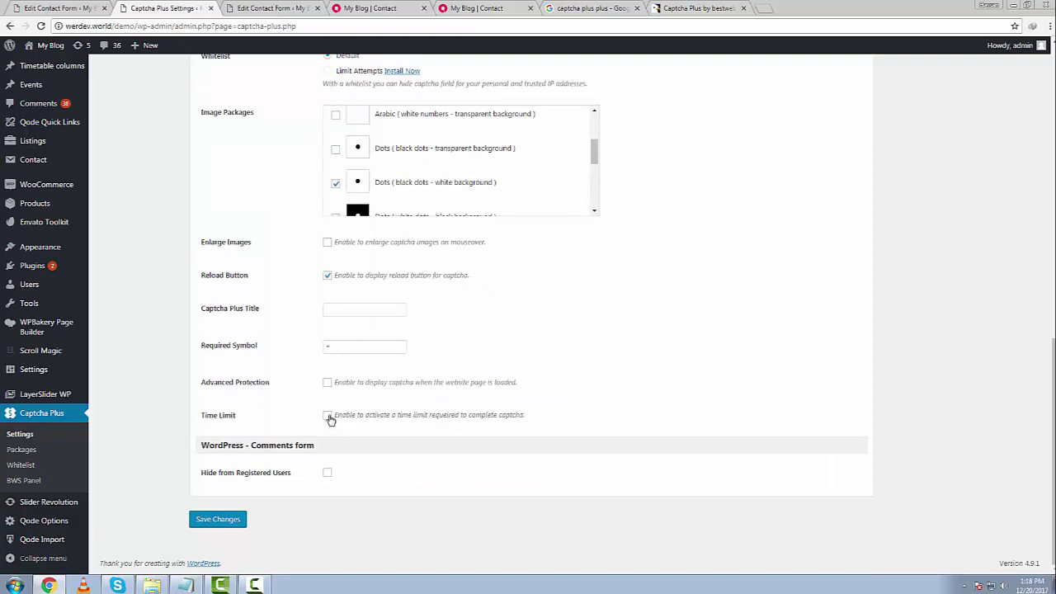
pyautogui.click(327, 417)
pyautogui.click(328, 417)
pyautogui.scroll(8, 328, 384)
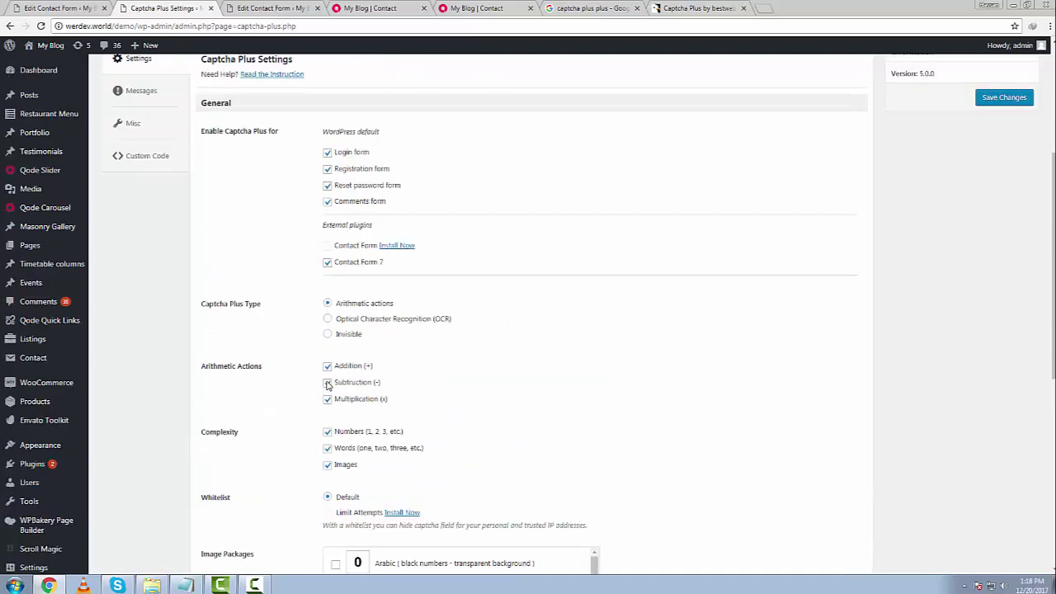
# Step: Go from the Contact page to the site's home page, open the Hello World blog post and examine its comment form's captcha
pyautogui.click(283, 10)
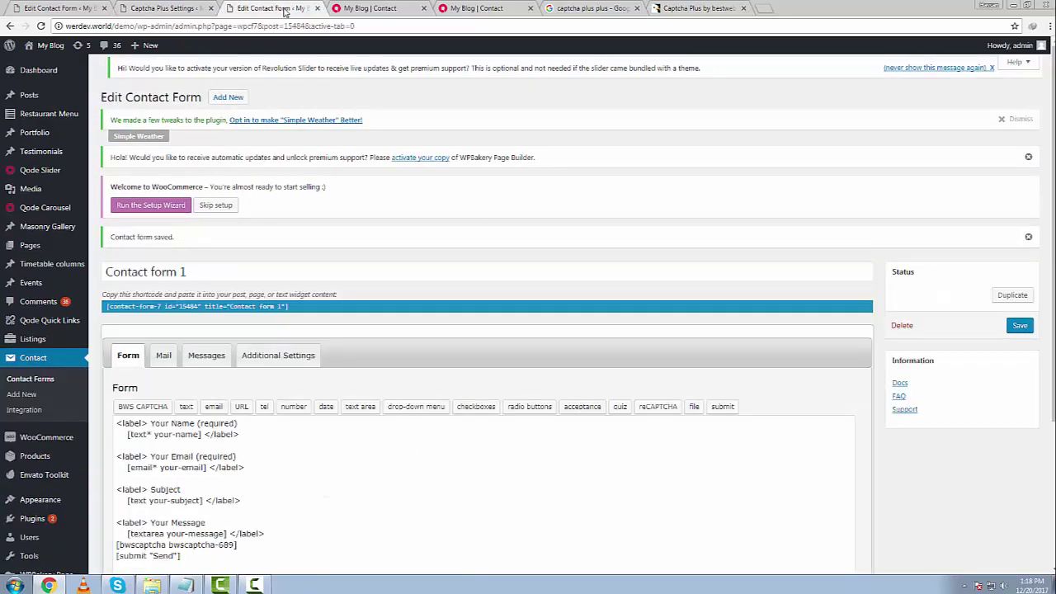
pyautogui.click(349, 7)
pyautogui.scroll(-2, 462, 303)
pyautogui.scroll(2, 462, 304)
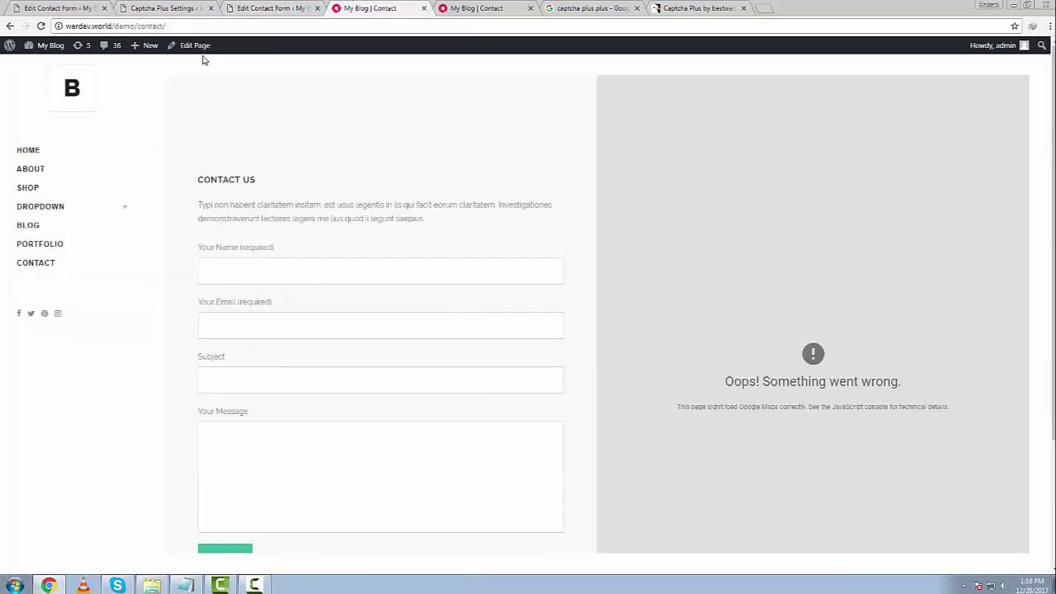
pyautogui.moveTo(137, 26); pyautogui.dragTo(200, 27)
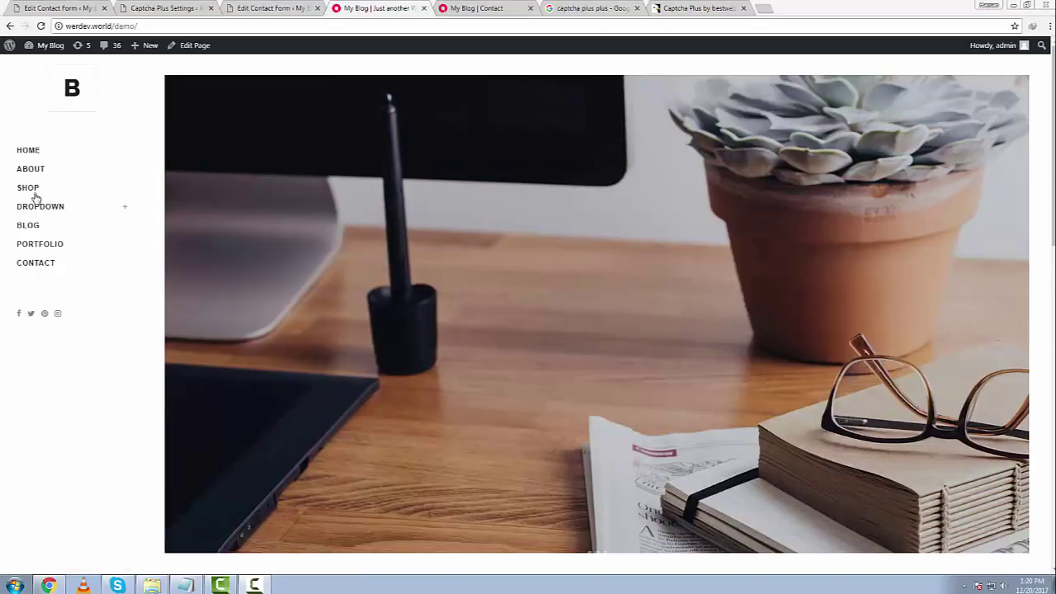
pyautogui.click(37, 208)
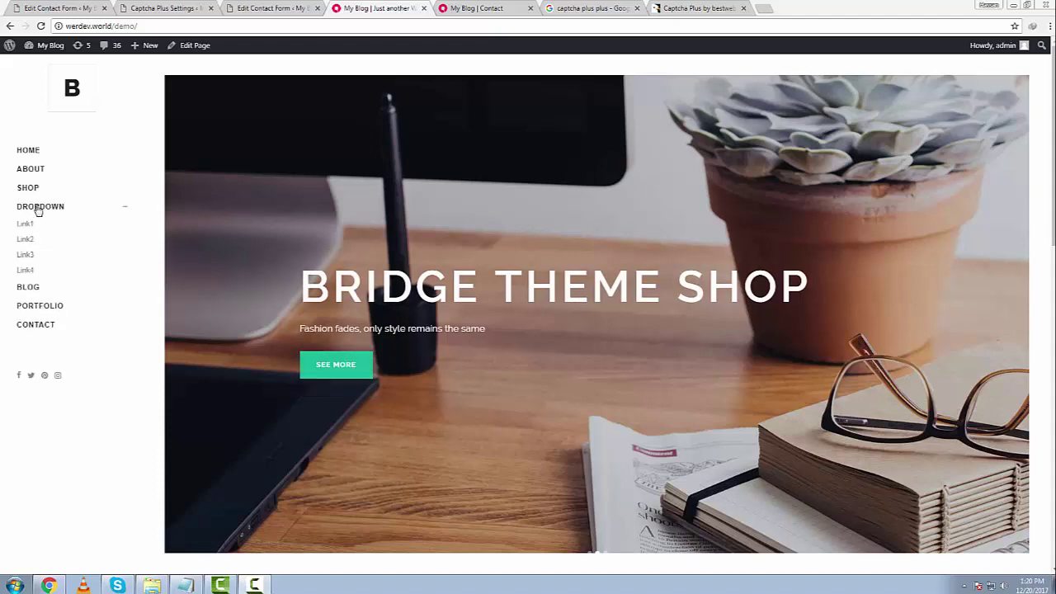
pyautogui.click(28, 288)
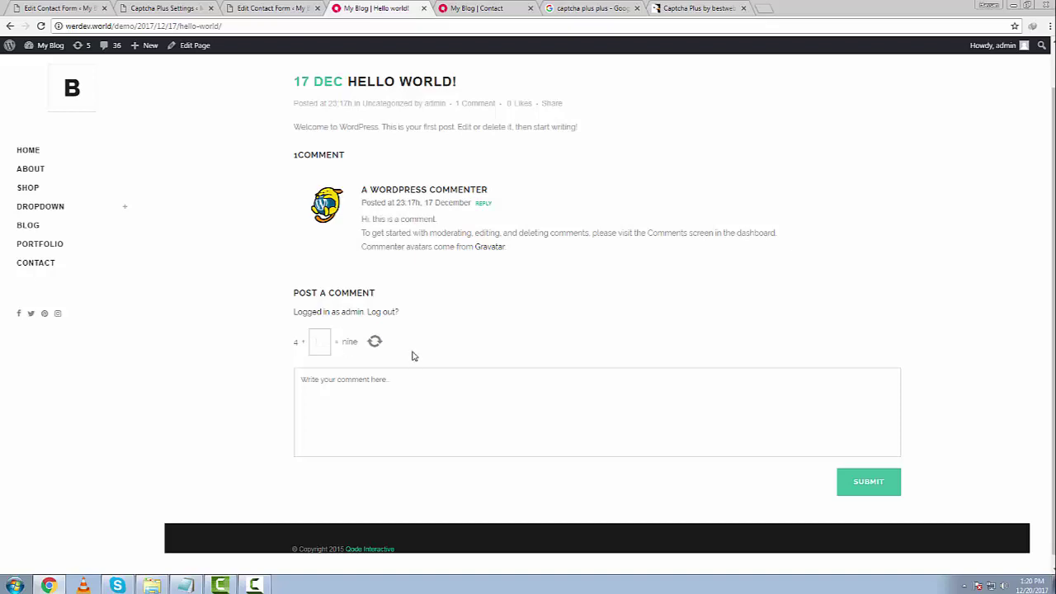
pyautogui.moveTo(291, 338); pyautogui.dragTo(432, 365)
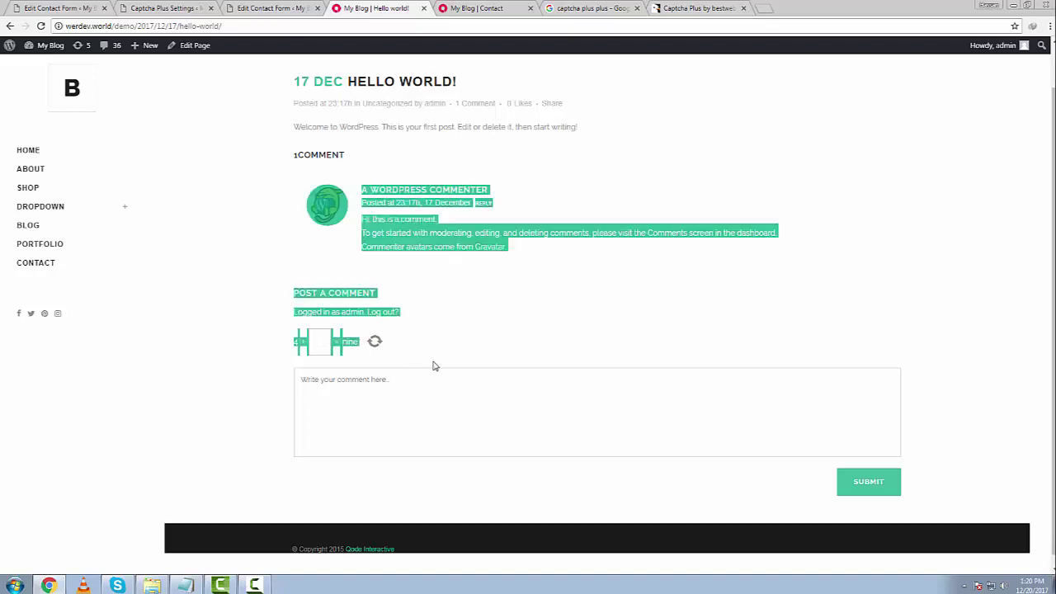
pyautogui.click(431, 365)
# Step: Check the comments form option in the Captcha Plus settings, and save the captcha type as Optical Character Recognition (OCR)
pyautogui.click(206, 7)
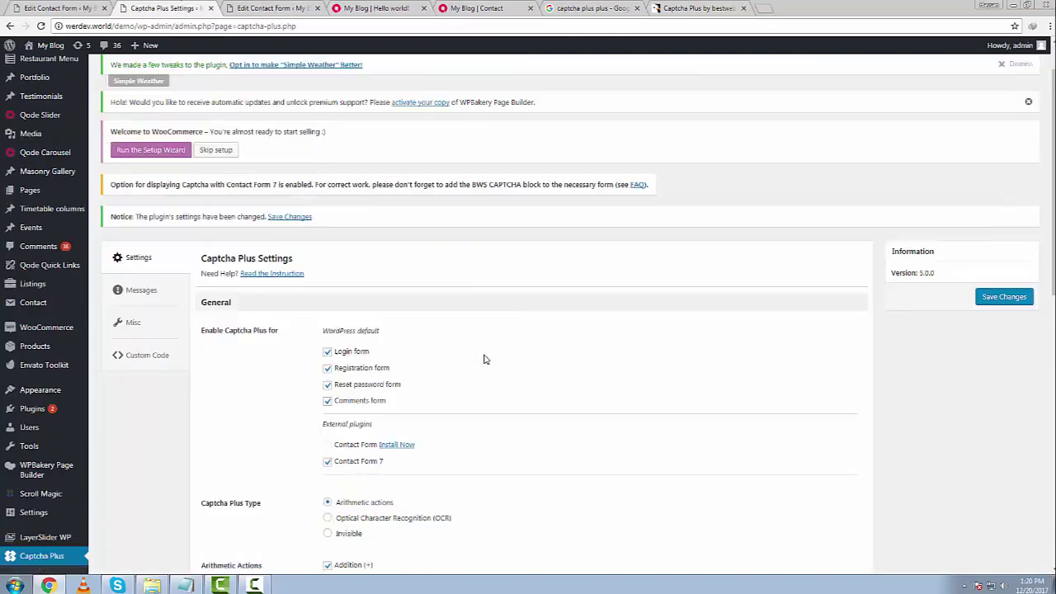
pyautogui.moveTo(379, 403); pyautogui.dragTo(331, 402)
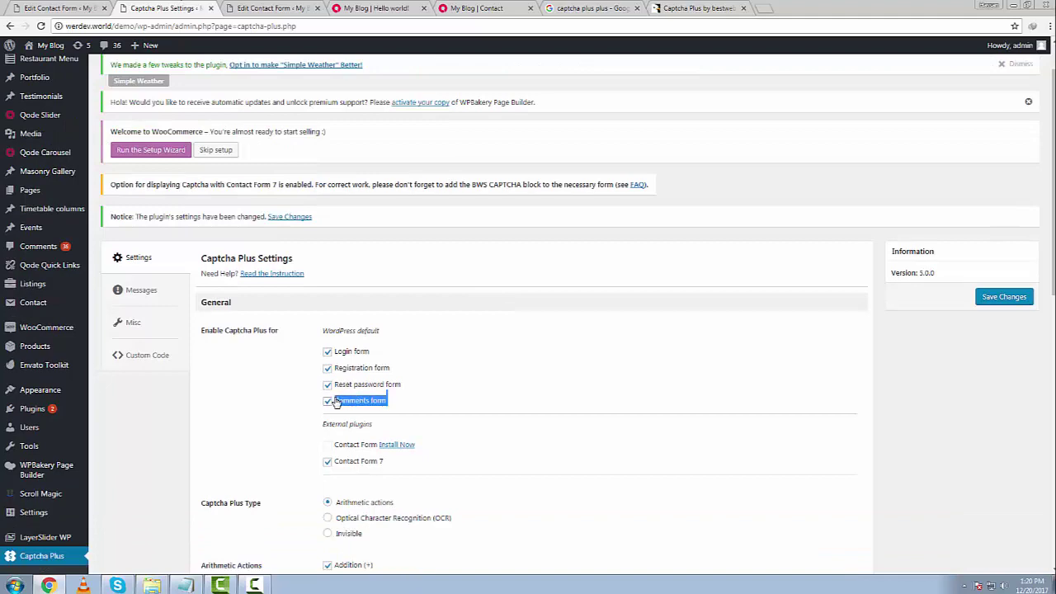
pyautogui.click(492, 399)
pyautogui.scroll(-2, 495, 400)
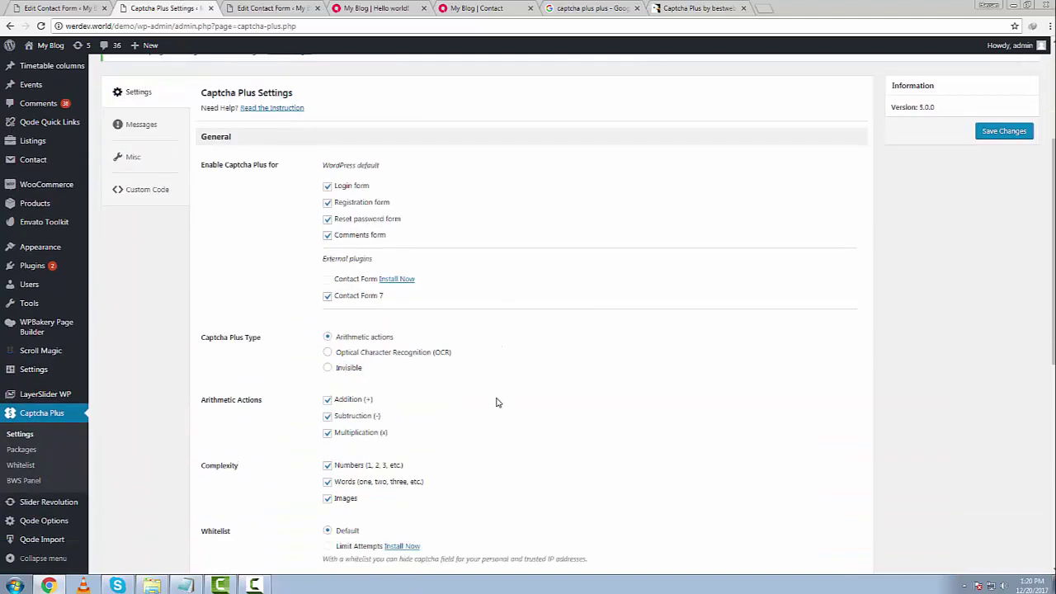
pyautogui.click(329, 354)
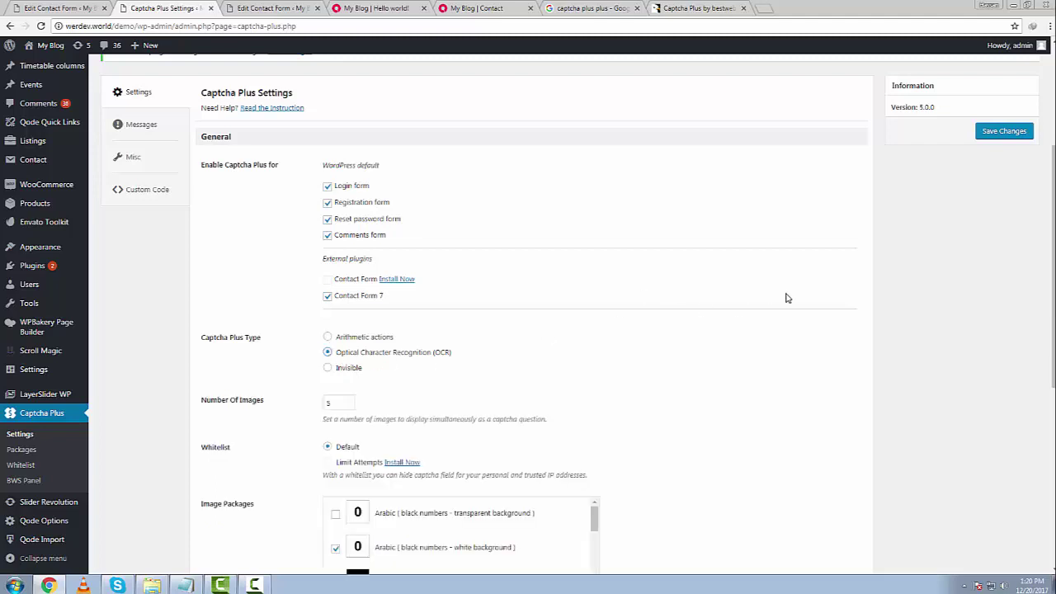
pyautogui.click(1004, 134)
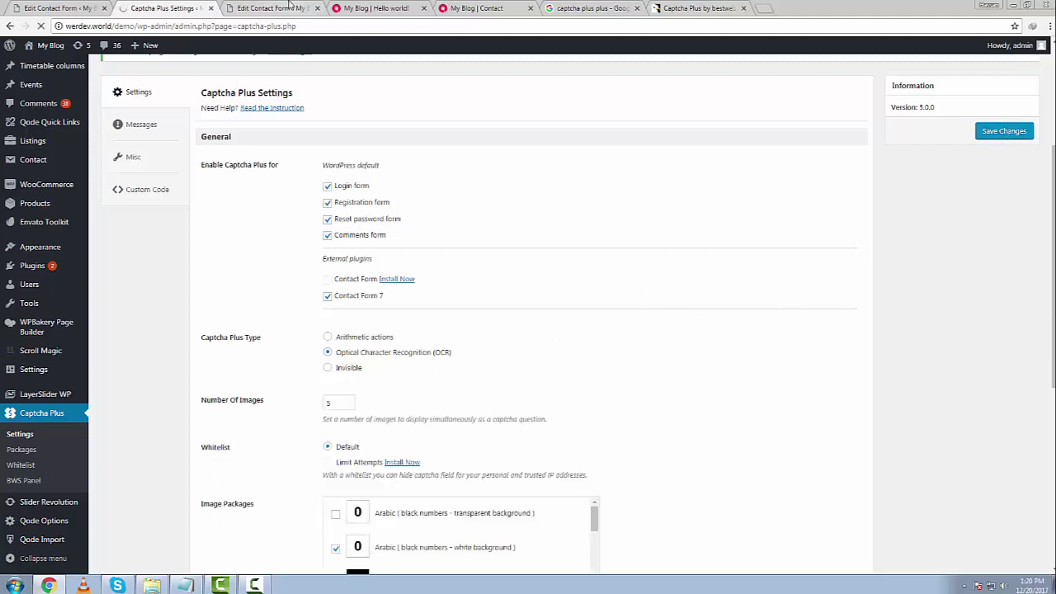
# Step: Reload the Hello World post to check its comment form with the OCR captcha type
pyautogui.click(393, 7)
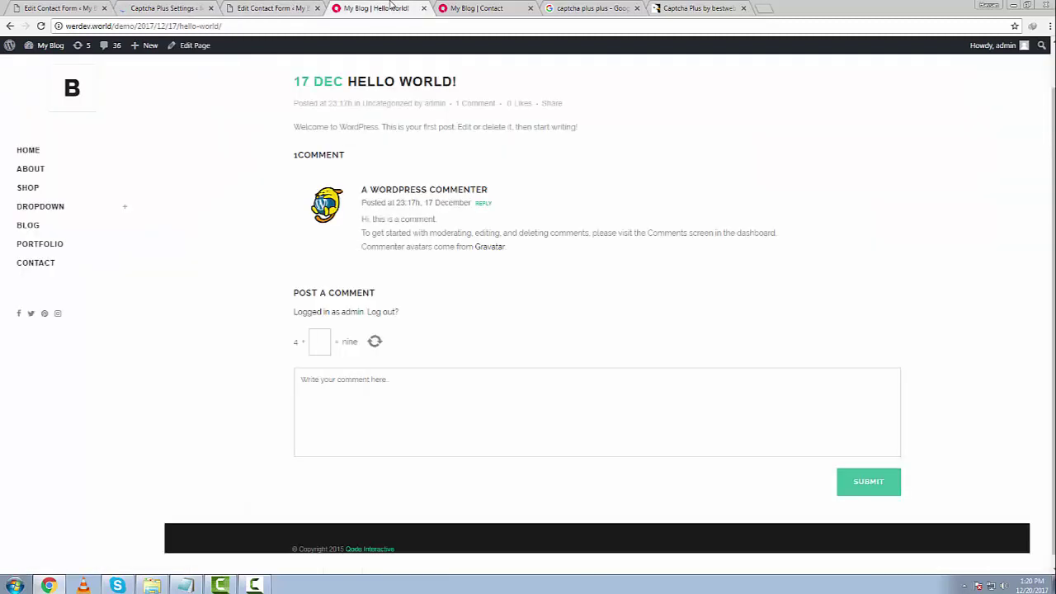
pyautogui.rightClick(479, 127)
pyautogui.click(528, 161)
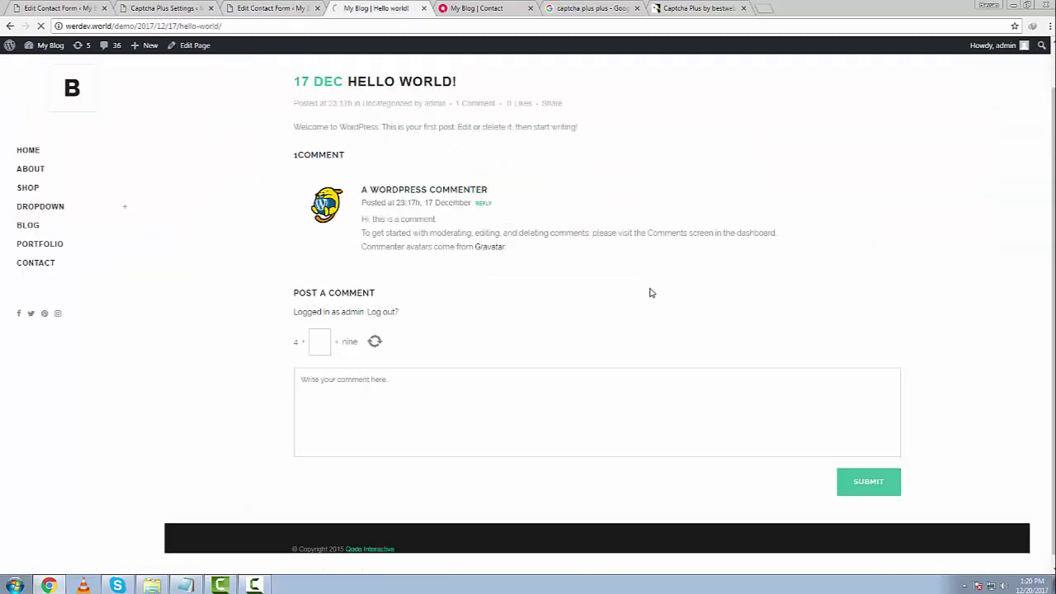